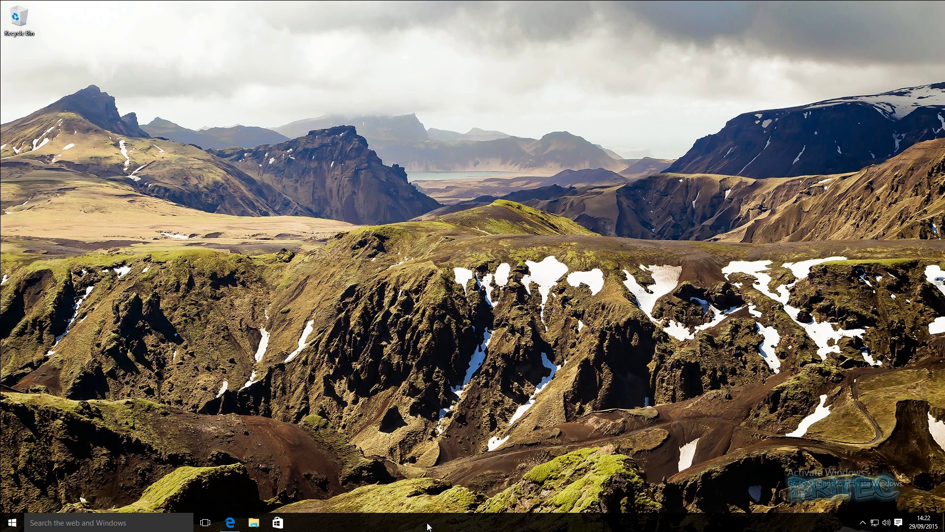
Open Task Manager in its detailed view and check the CPU performance graph
right_click(427, 526)
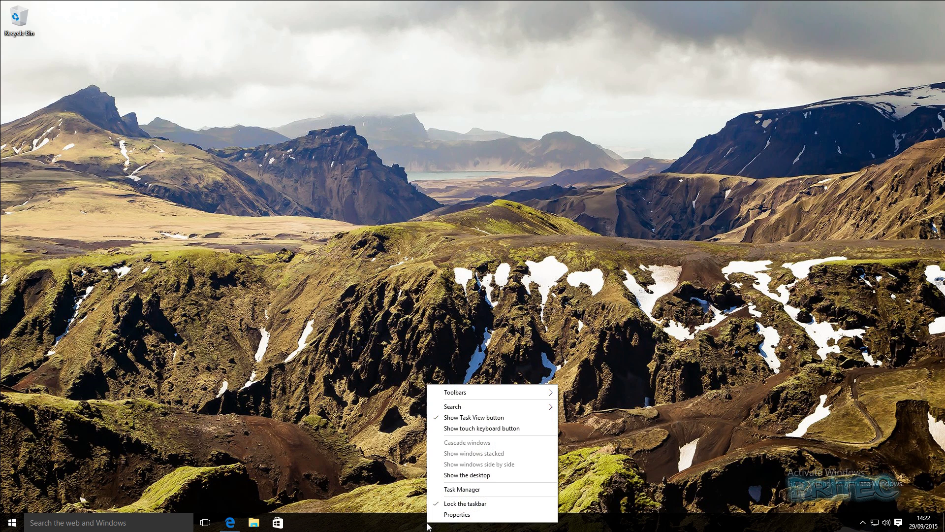
left_click(447, 489)
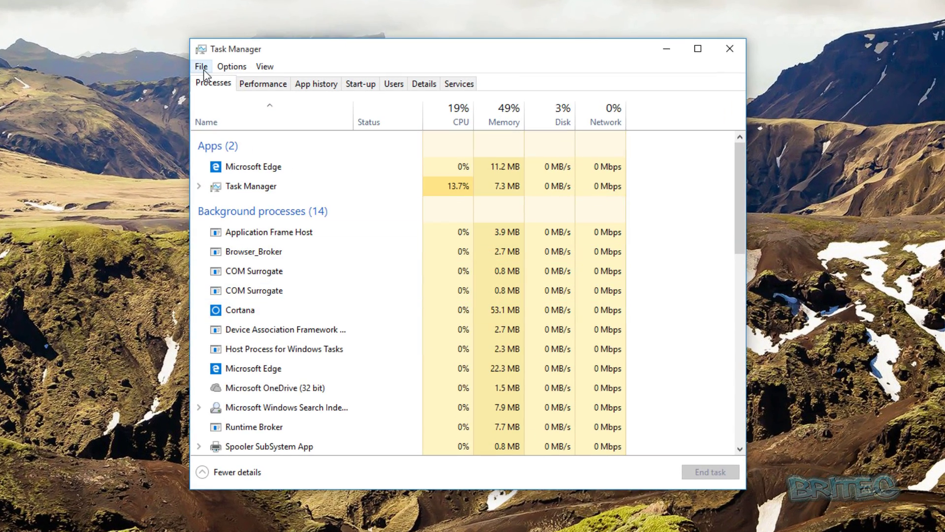
left_click(207, 472)
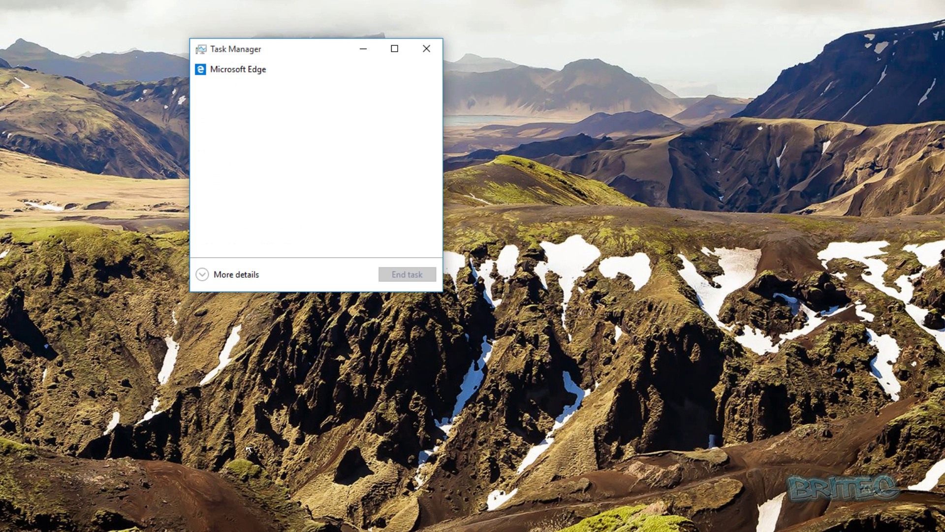
left_click(203, 274)
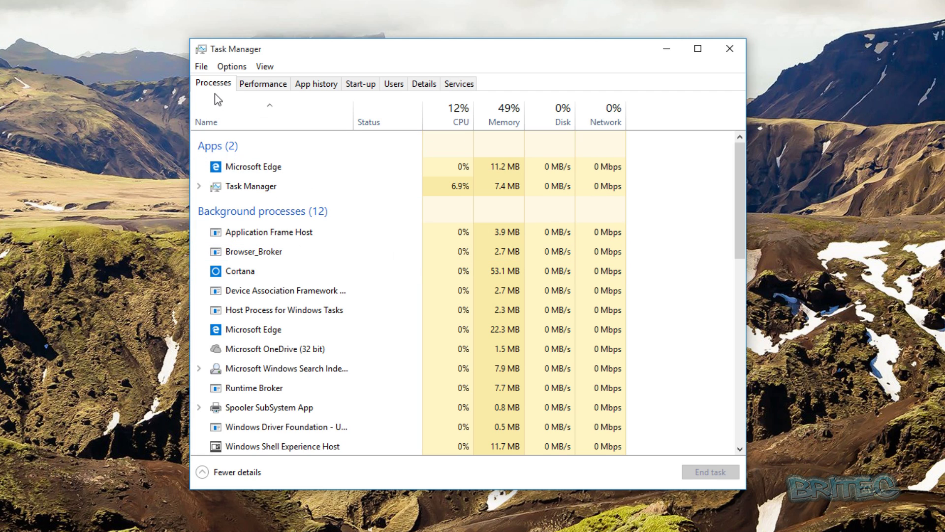
left_click(259, 85)
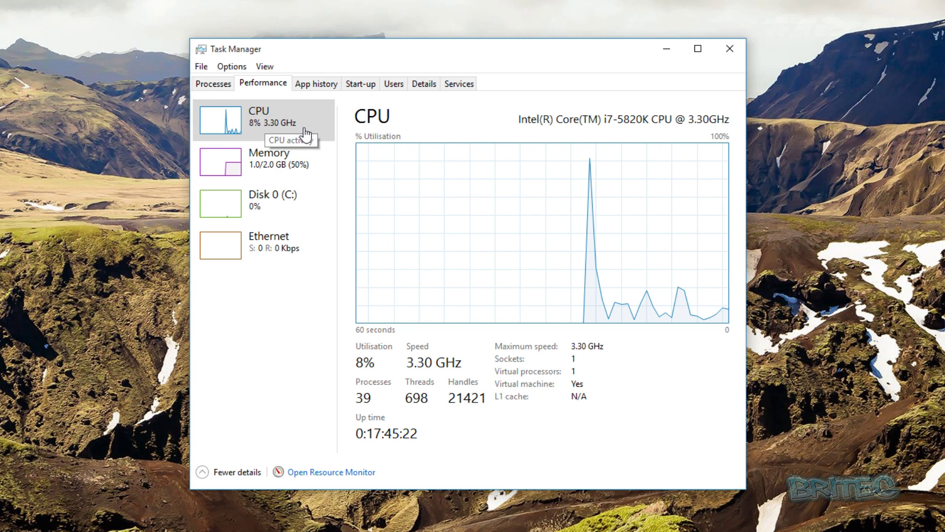
Look through the running apps, background processes and Windows processes for their CPU and memory usage
left_click(215, 84)
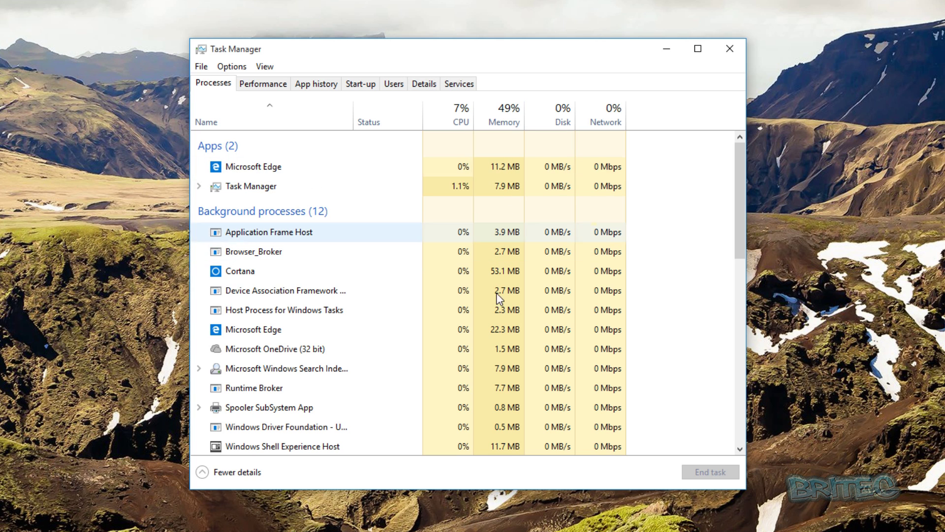
scroll(487, 324, "down", 2)
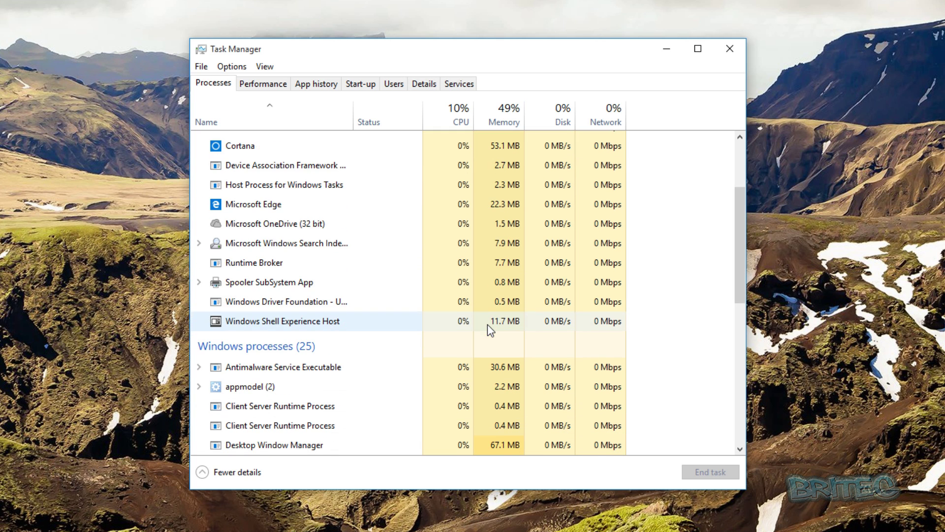
scroll(488, 324, "down", 2)
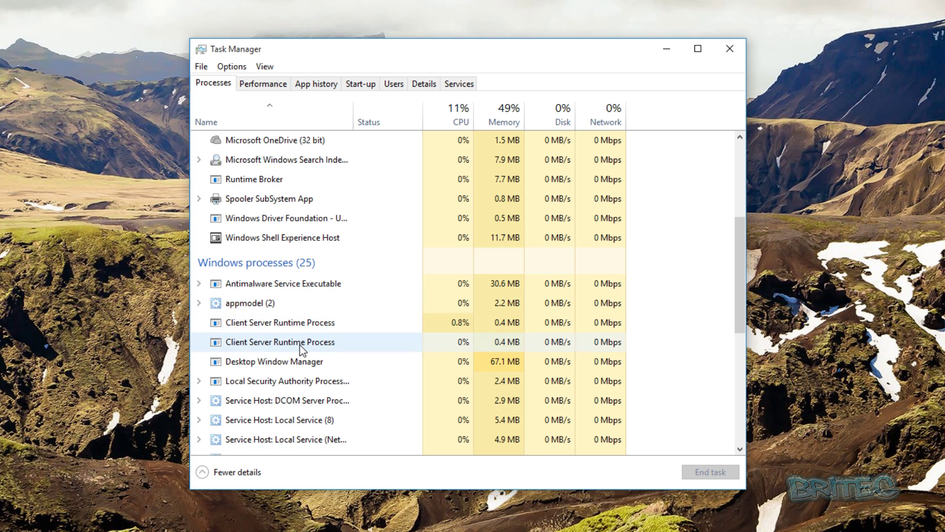
scroll(301, 348, "up", 1)
scroll(302, 347, "down", 2)
left_click(312, 323)
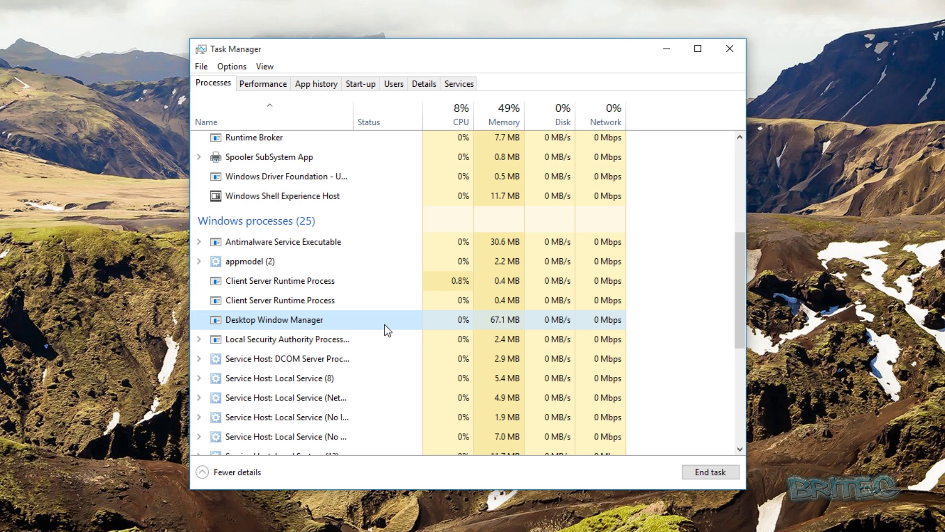
scroll(361, 338, "up", 4)
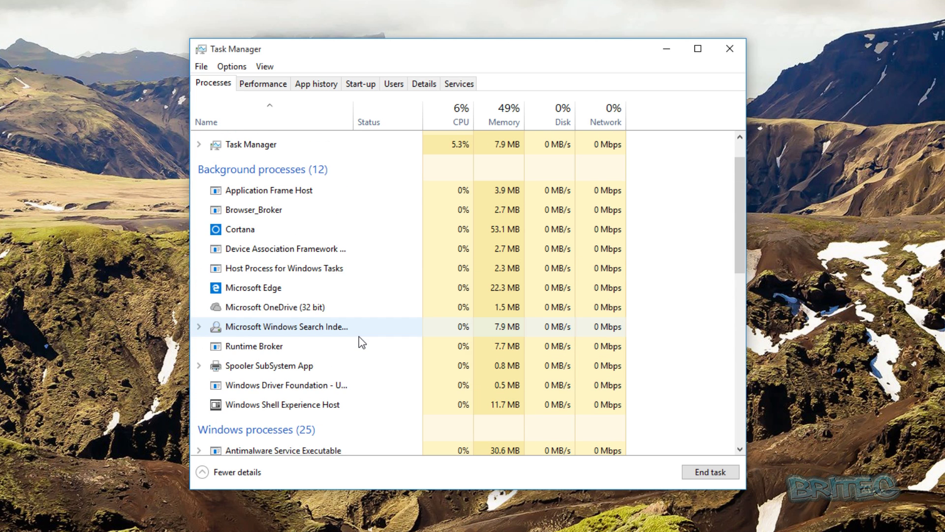
scroll(359, 337, "up", 1)
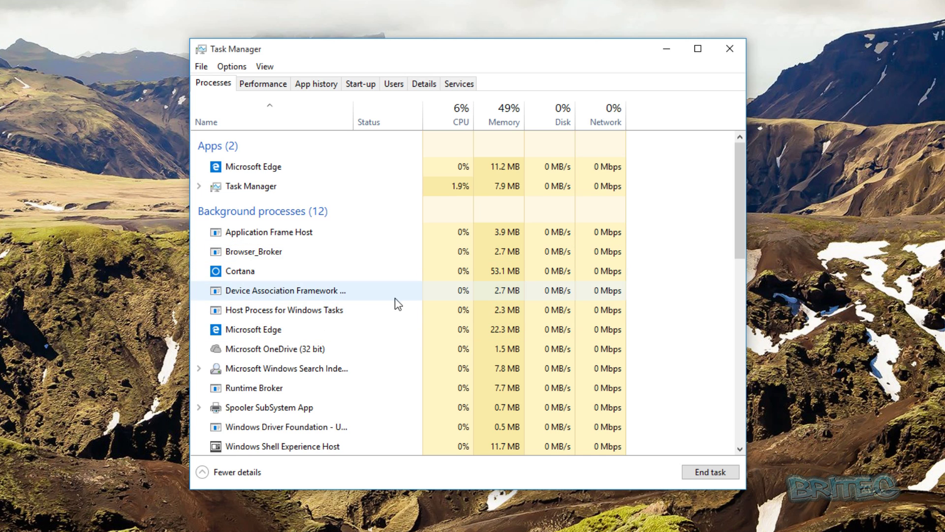
scroll(398, 308, "down", 1)
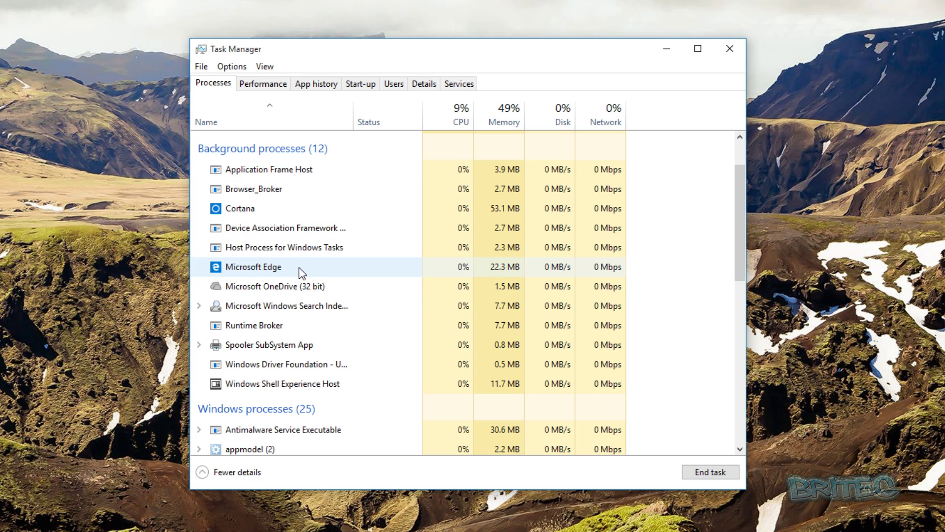
Review the start-up programs, the actions available for Microsoft OneDrive, and the hidden notification-area icons
left_click(370, 83)
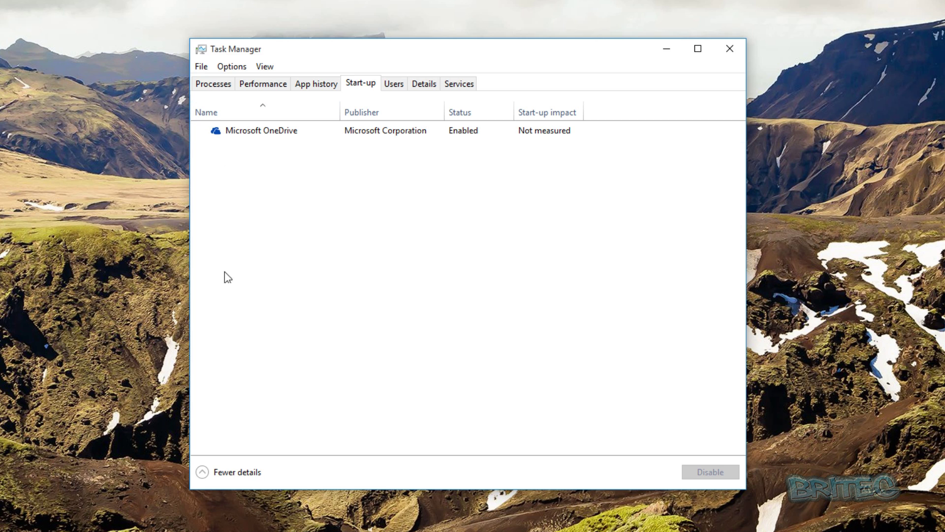
right_click(253, 132)
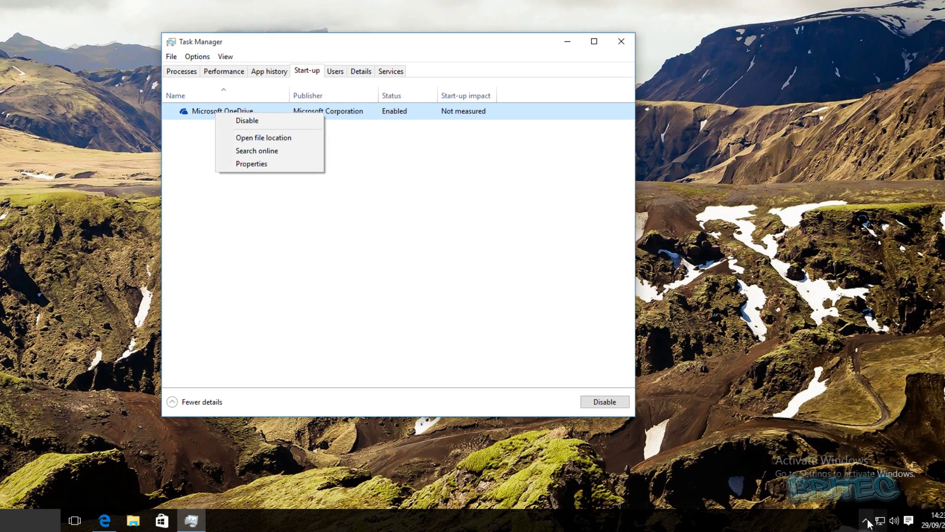
left_click(867, 521)
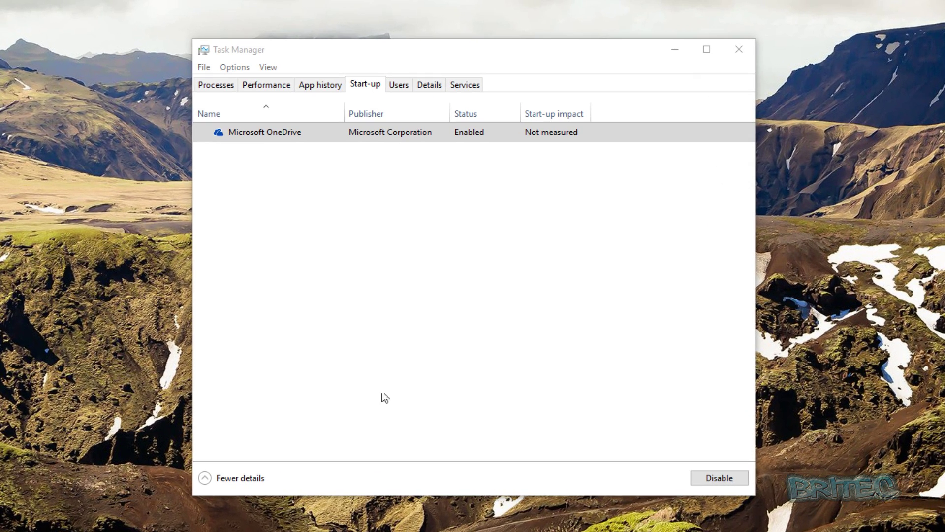
left_click(330, 266)
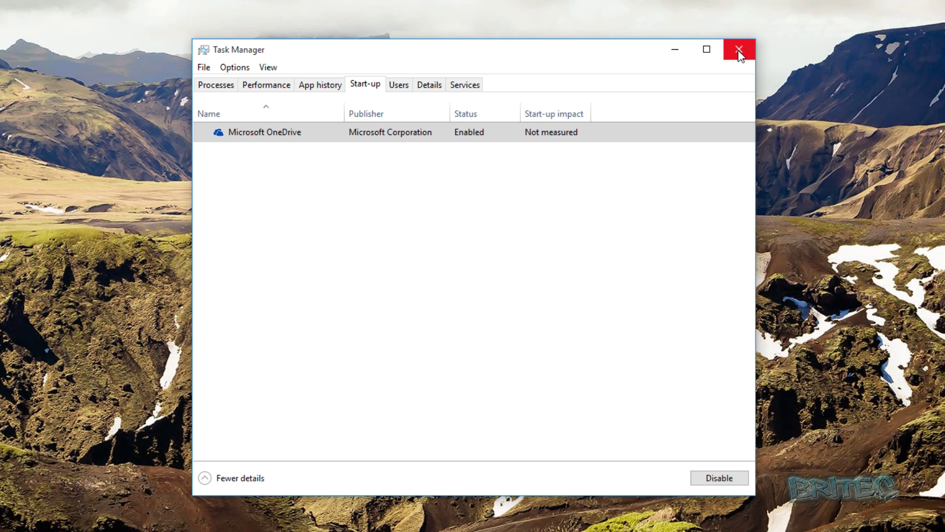
left_click(492, 133)
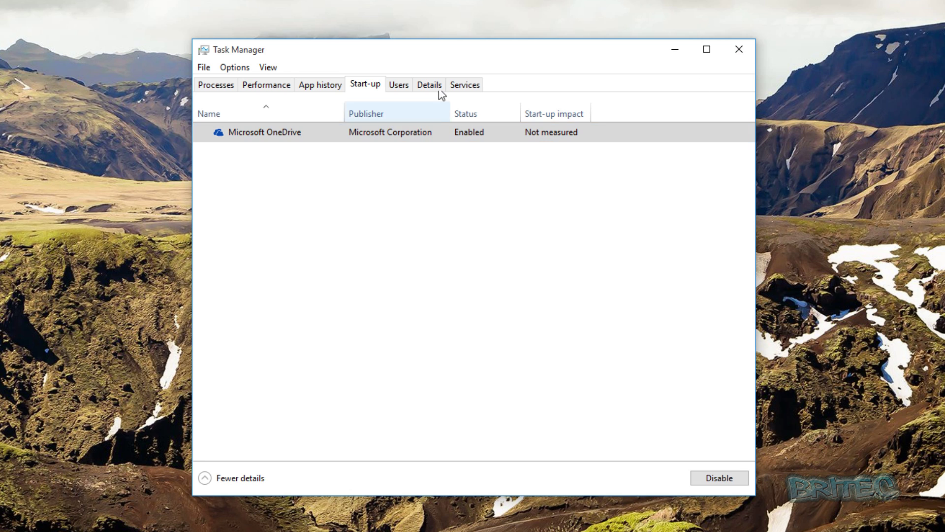
Look through the list of Windows services and their status, and close Task Manager
left_click(468, 85)
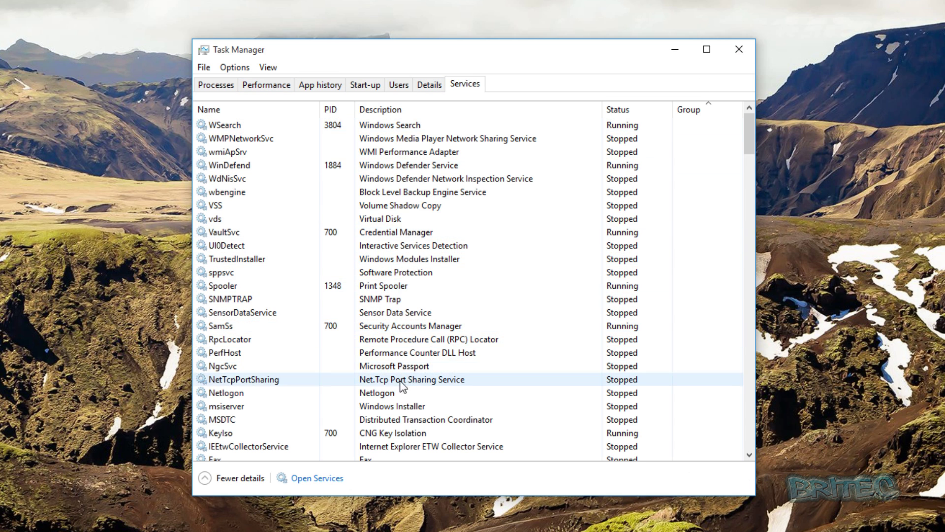
scroll(276, 368, "down", 6)
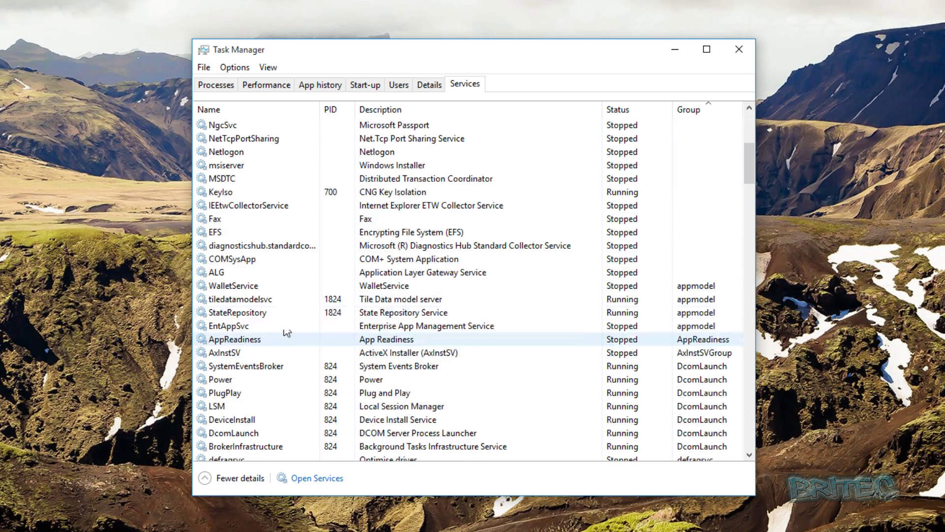
scroll(282, 340, "down", 6)
scroll(295, 301, "up", 8)
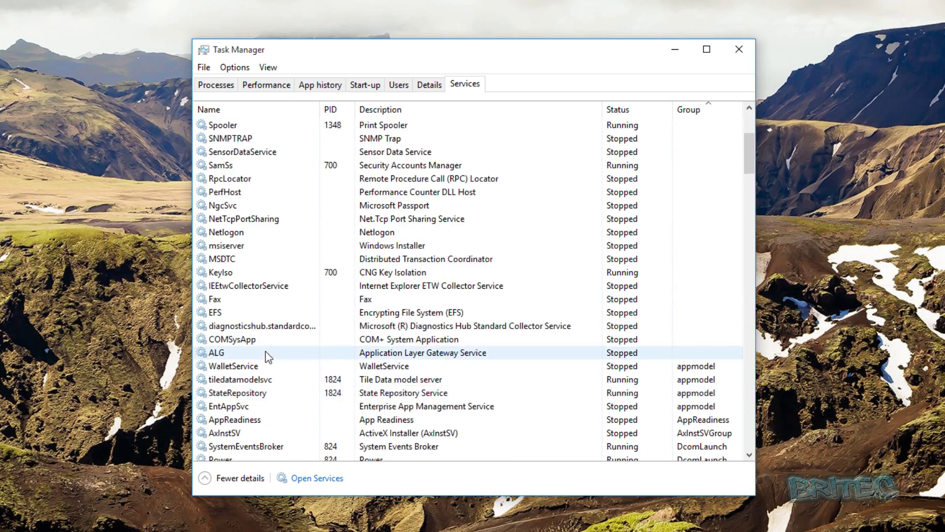
scroll(265, 350, "up", 4)
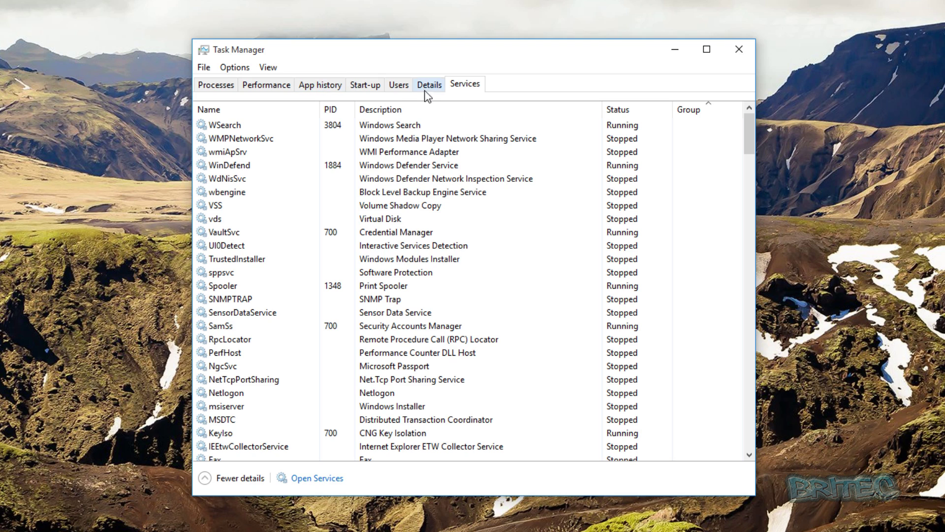
left_click(370, 88)
left_click(738, 49)
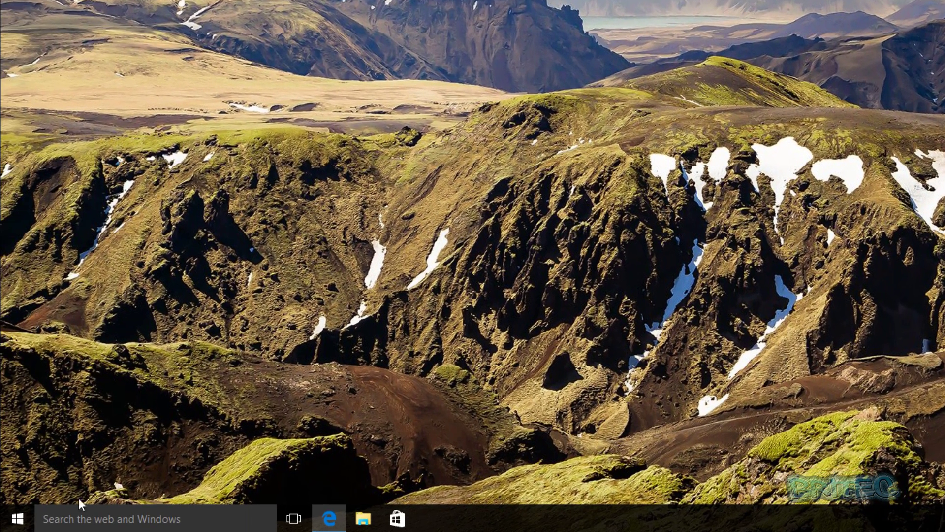
Search for "control", open Control Panel and go to the System page under System and Security
left_click(19, 522)
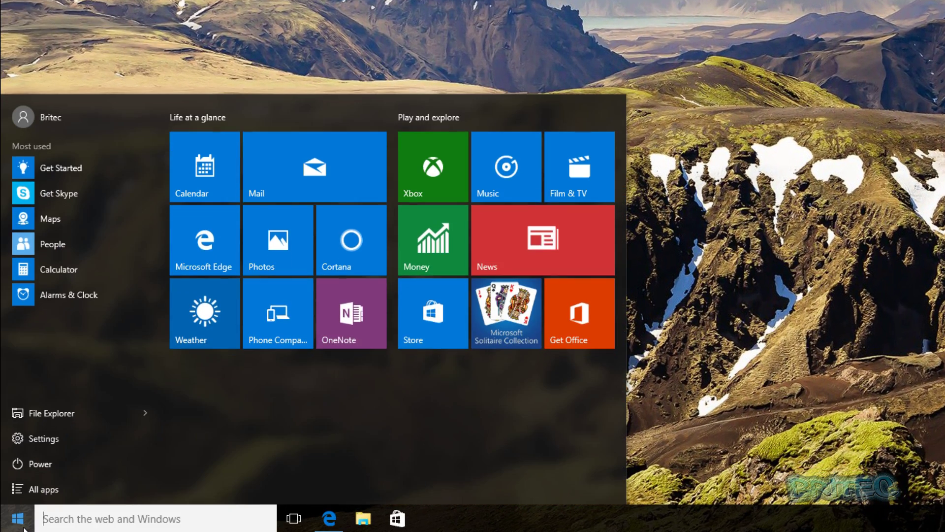
left_click(72, 520)
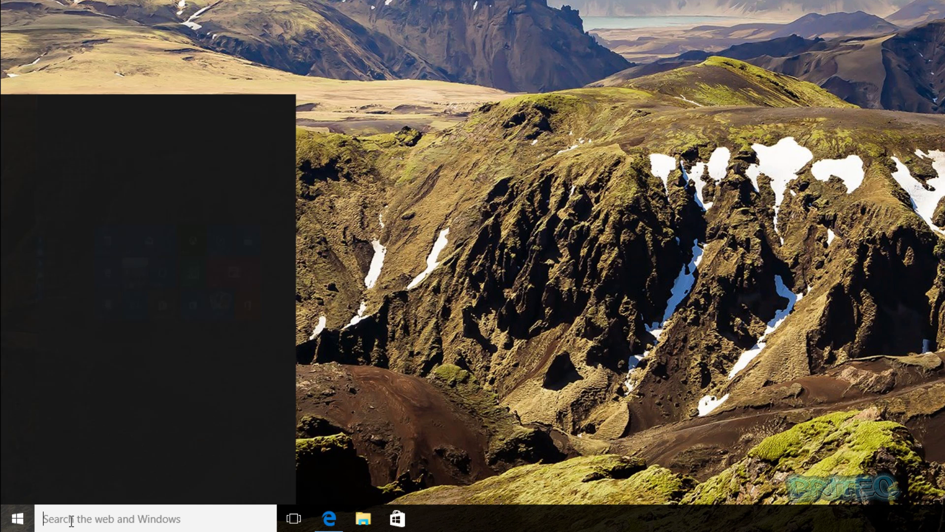
type("control")
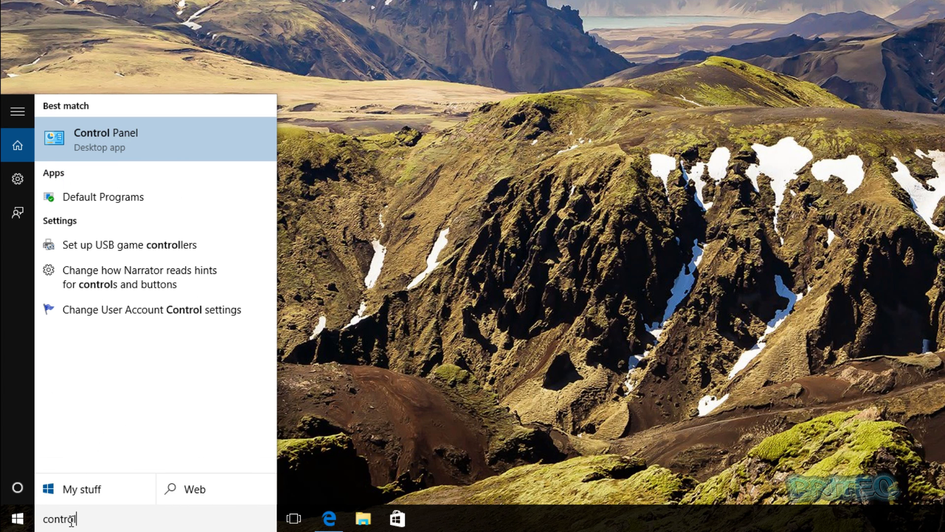
left_click(108, 134)
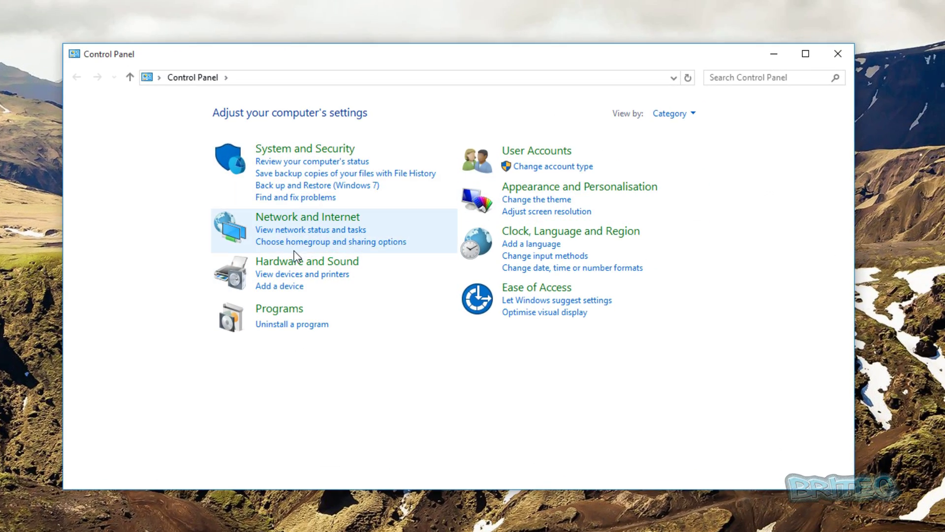
left_click(324, 156)
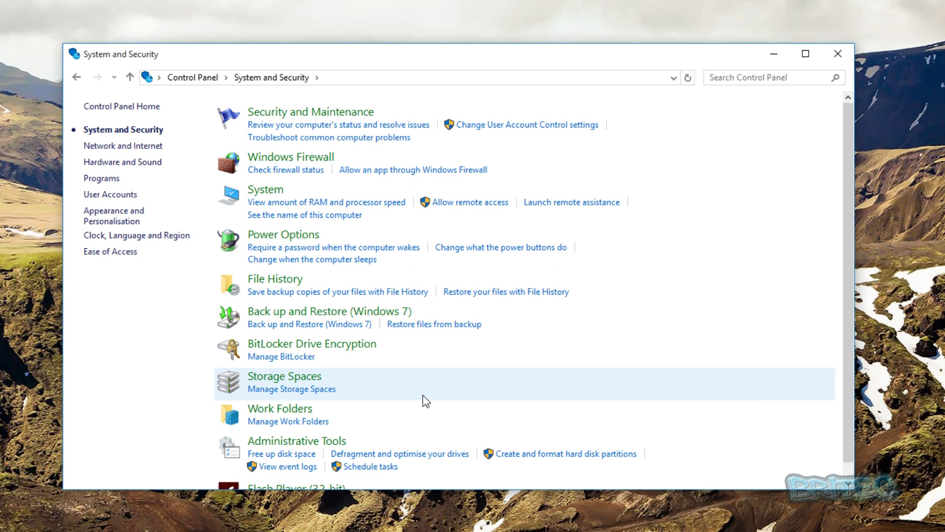
left_click(266, 191)
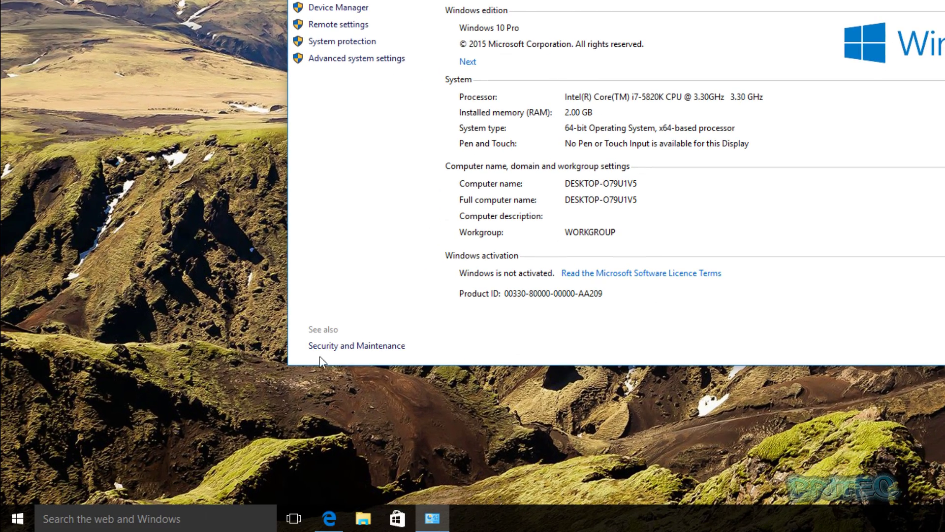
Return to the desktop, reopen the System page and bring up its advanced system settings
key("super+d")
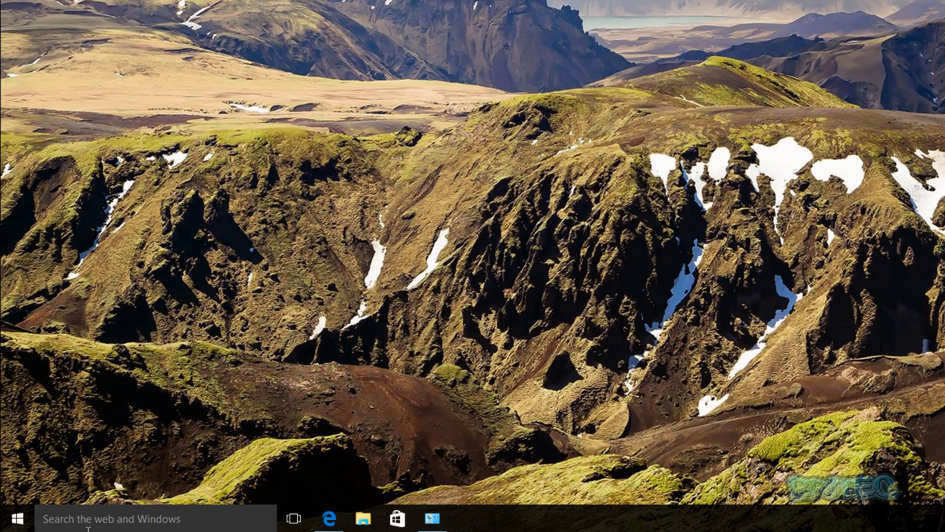
right_click(25, 507)
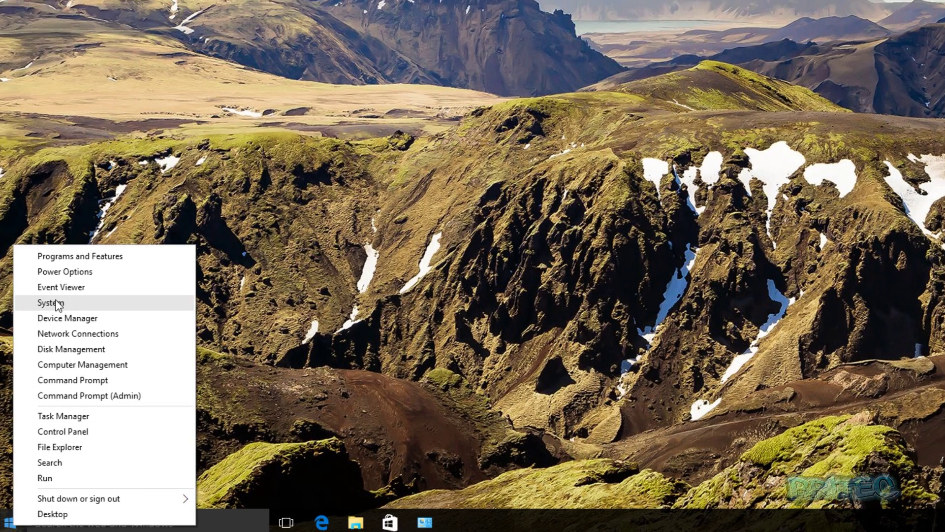
left_click(58, 298)
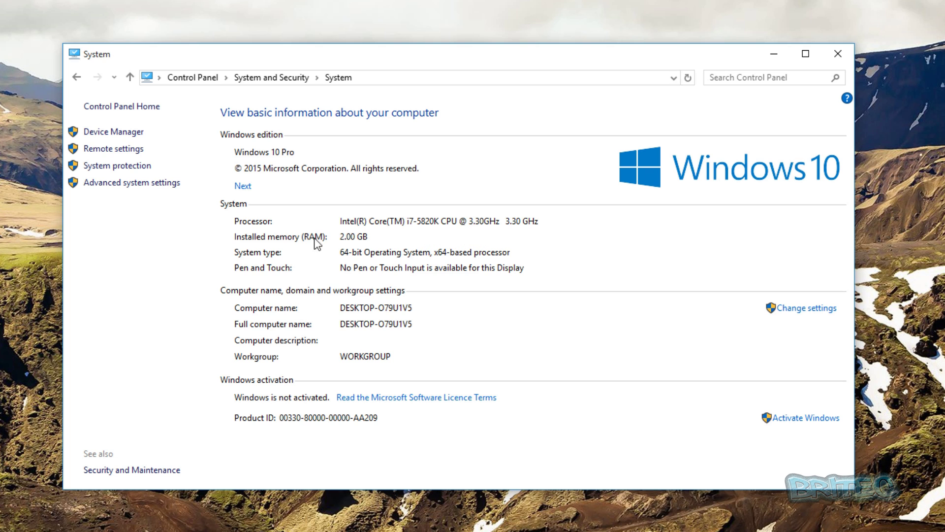
left_click(125, 184)
left_click_drag(54, 52, 251, 112)
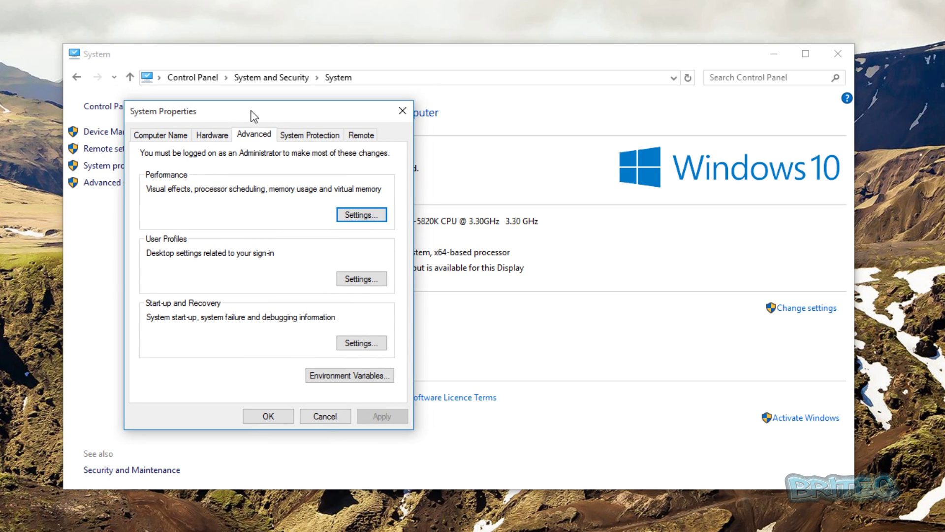
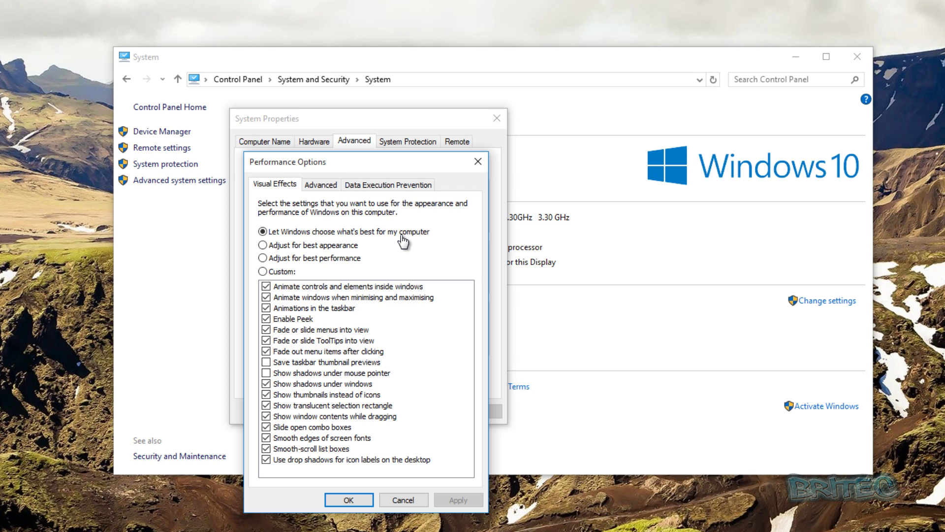
Compare the visual effects presets in Performance Options and select Adjust for best performance
left_click(263, 245)
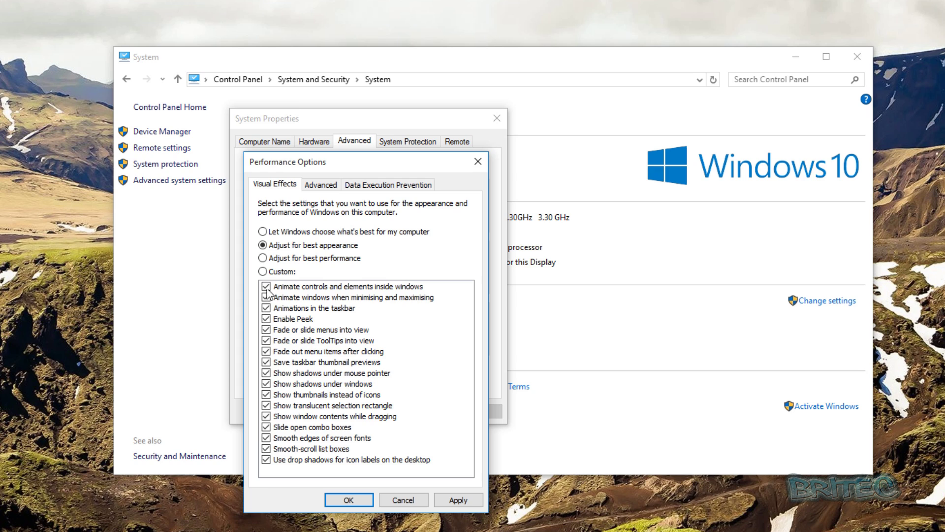
left_click(263, 258)
left_click(263, 232)
left_click(263, 258)
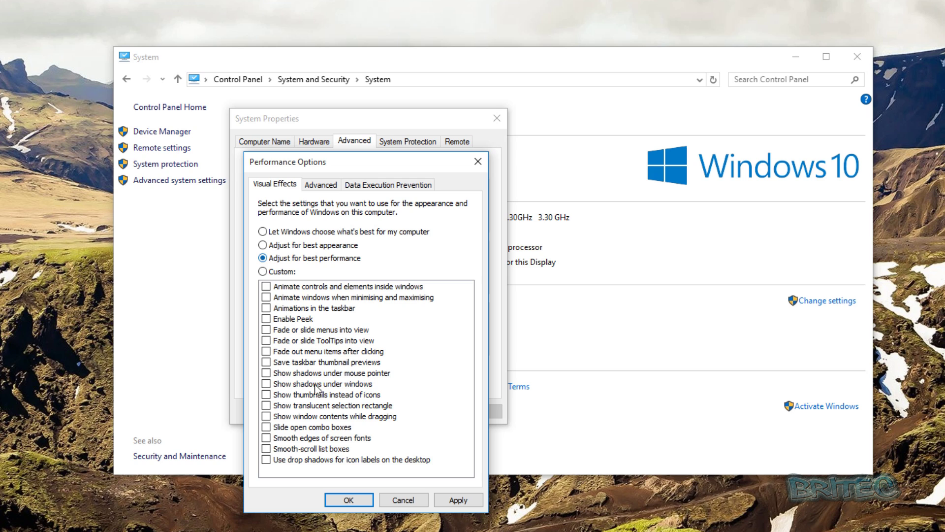
Apply the Adjust for best performance setting and close Performance Options
left_click(454, 500)
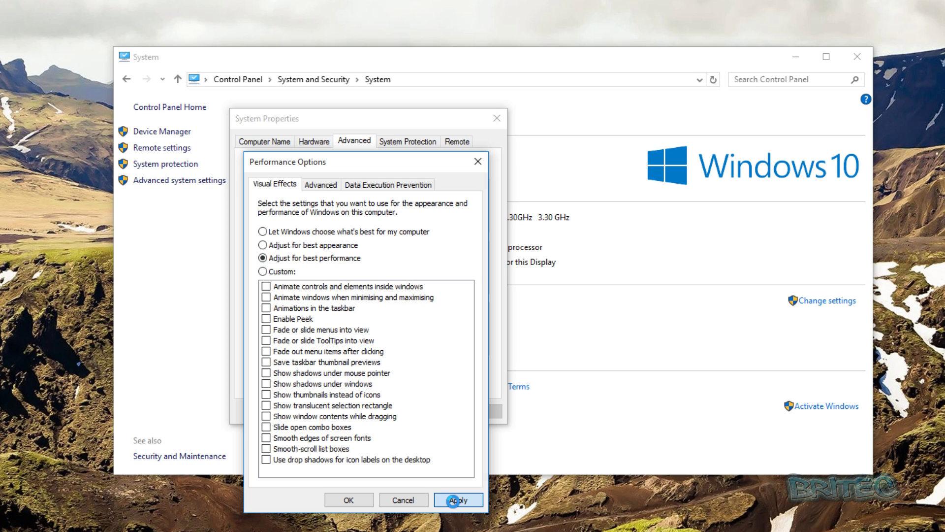
left_click(347, 500)
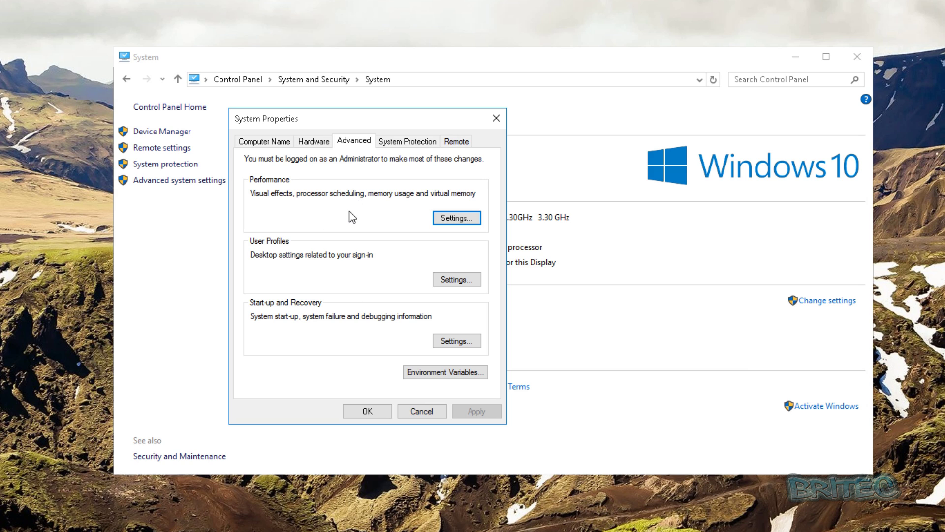
Reopen the performance settings, take Windows' own choice of effects as a Custom set, and disable window minimise/maximise and taskbar animations
left_click(453, 222)
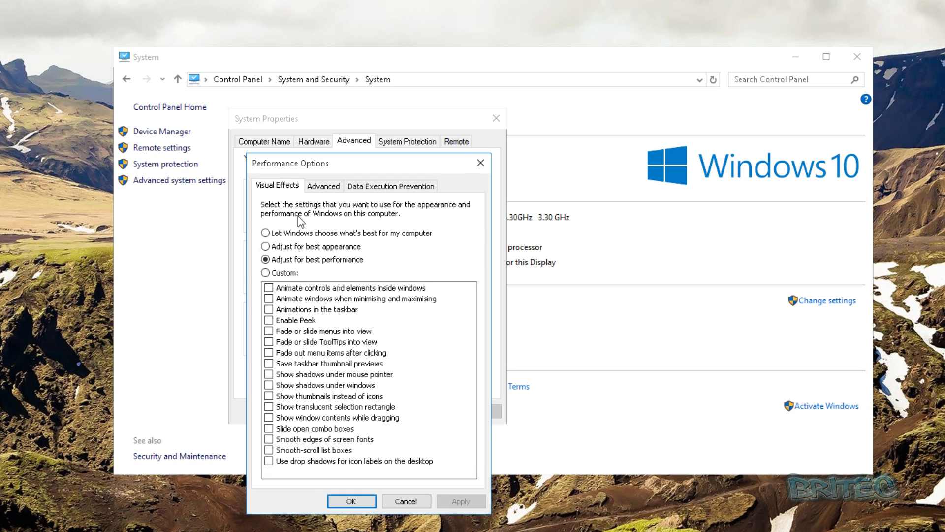
left_click(271, 236)
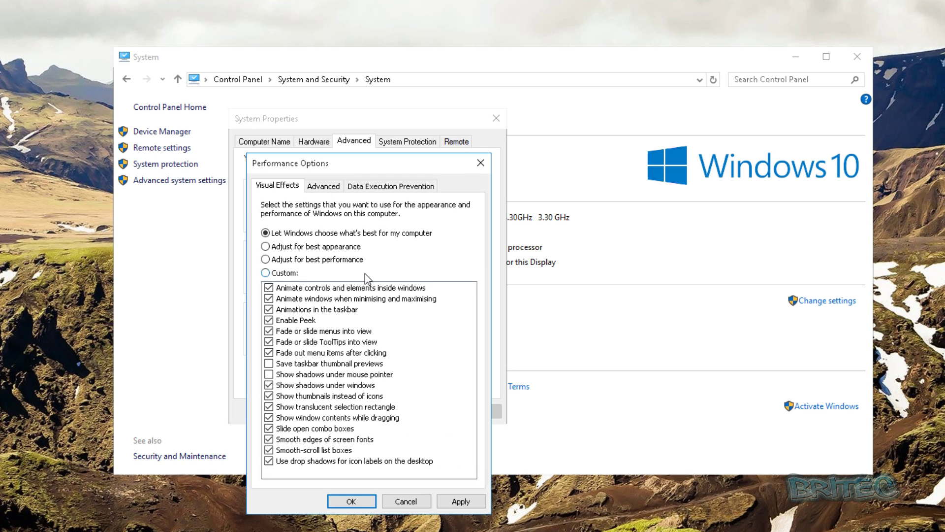
left_click(268, 273)
left_click(272, 300)
left_click(271, 310)
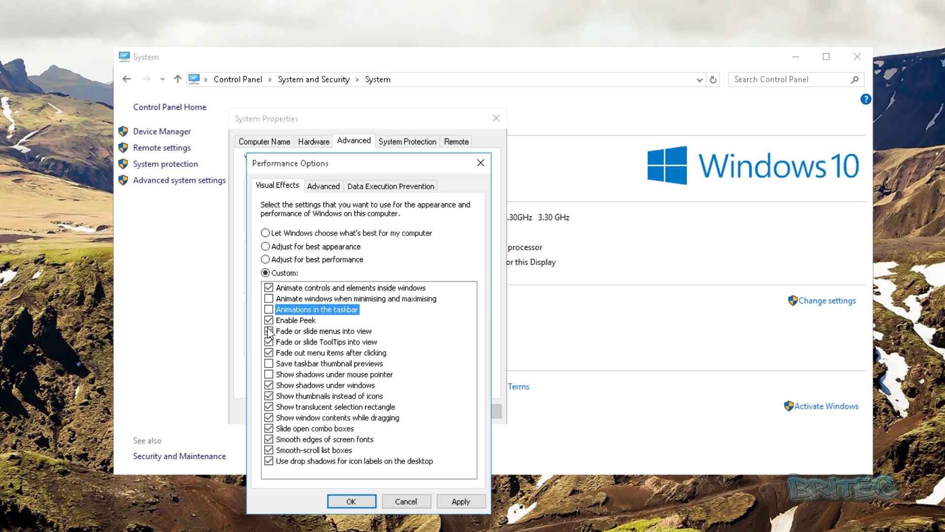
Disable menu and ToolTip fading or sliding, menu item fade-out, shadows under windows and sliding combo boxes, and apply the custom visual effects
left_click(269, 333)
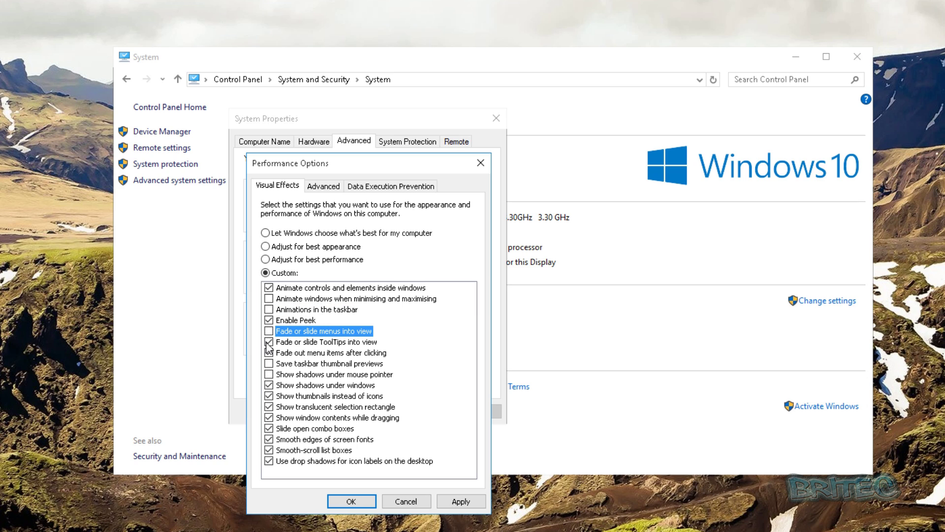
left_click(268, 343)
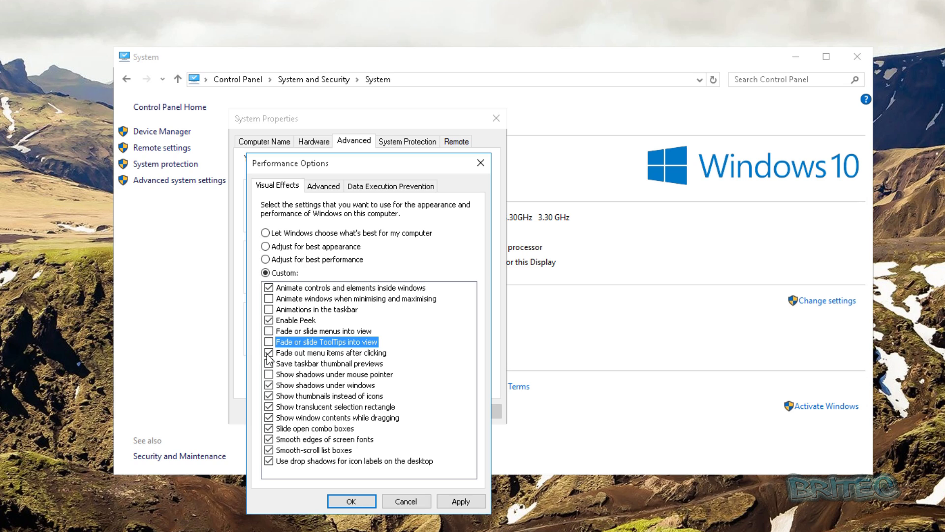
left_click(268, 353)
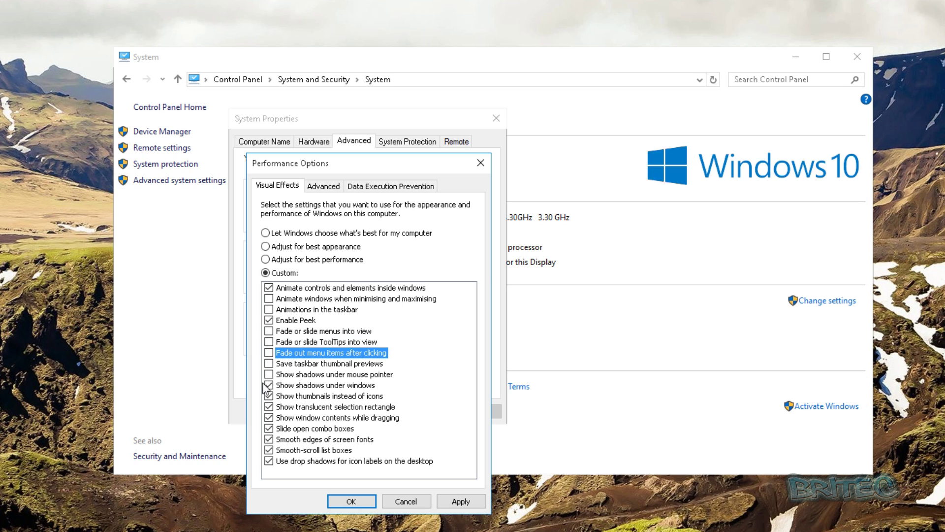
left_click(268, 385)
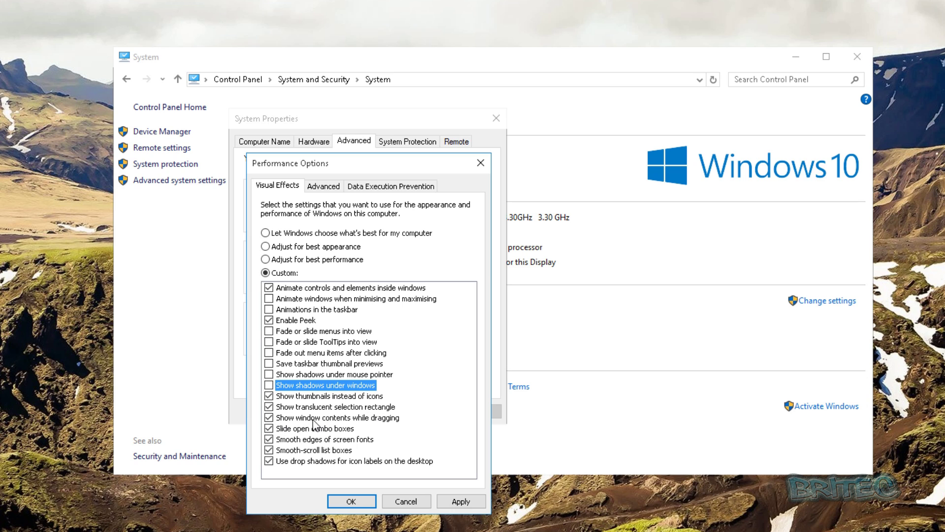
left_click(273, 428)
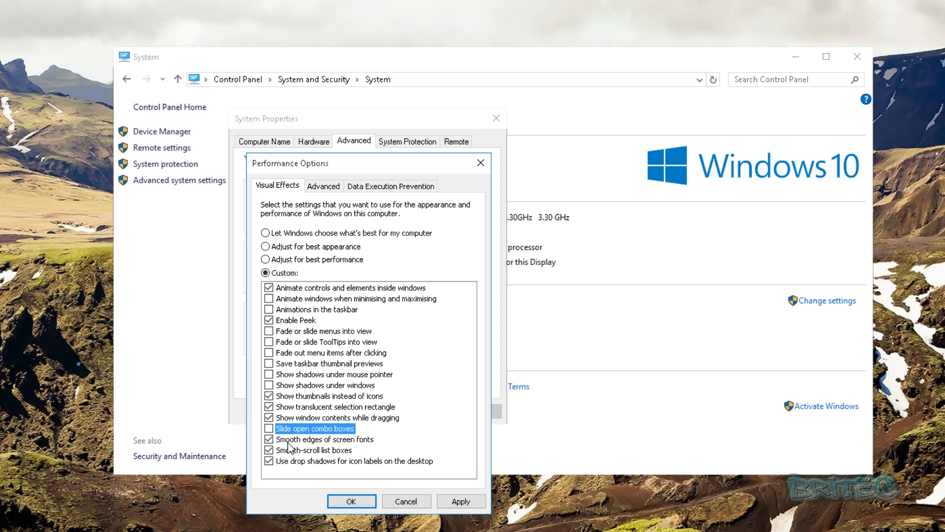
left_click(455, 498)
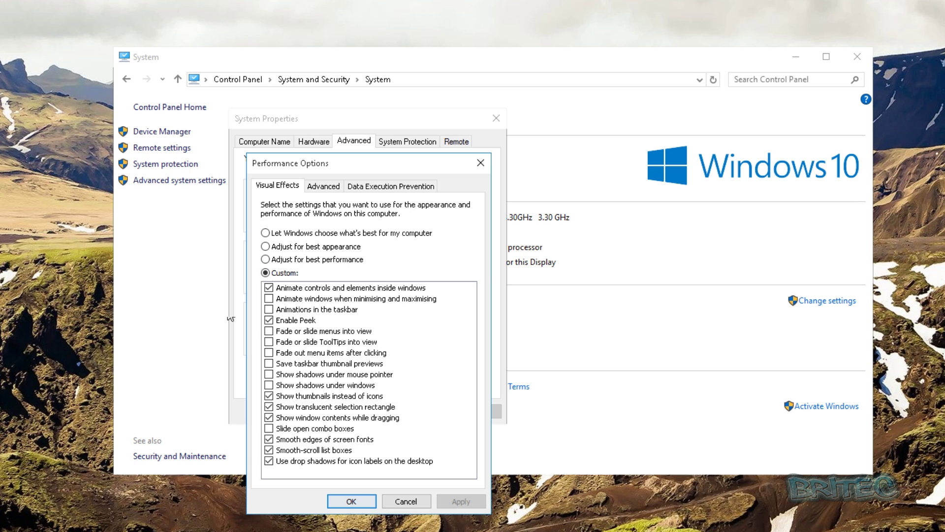
left_click(344, 504)
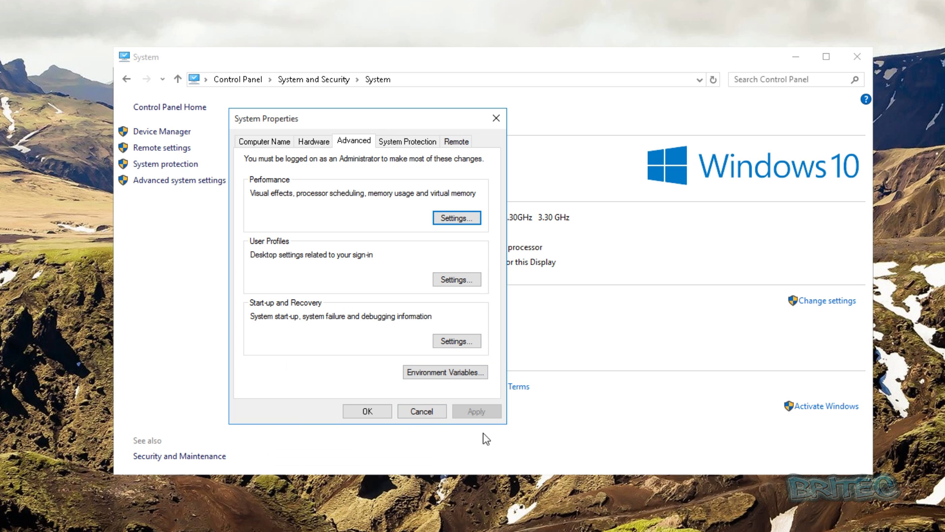
Go back into the performance settings and bring up the Virtual Memory dialog from the advanced options
left_click_drag(364, 116, 382, 143)
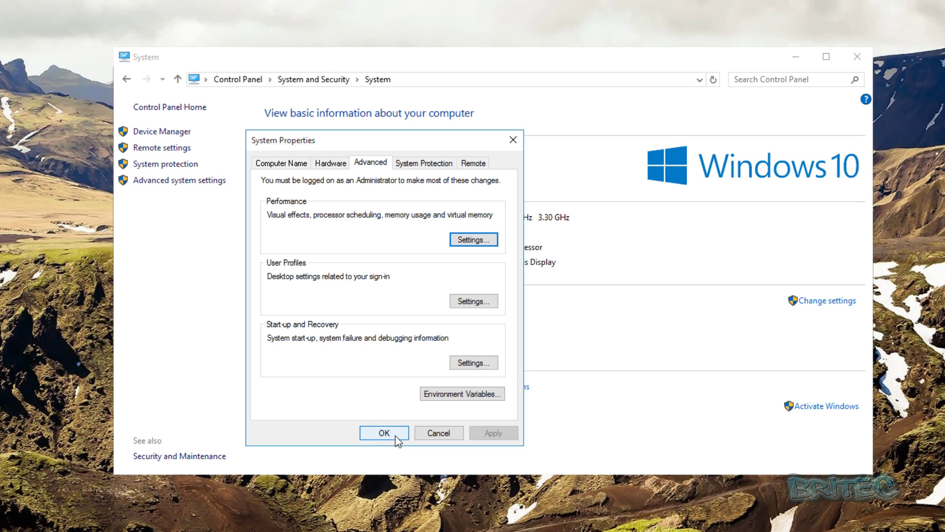
left_click(458, 242)
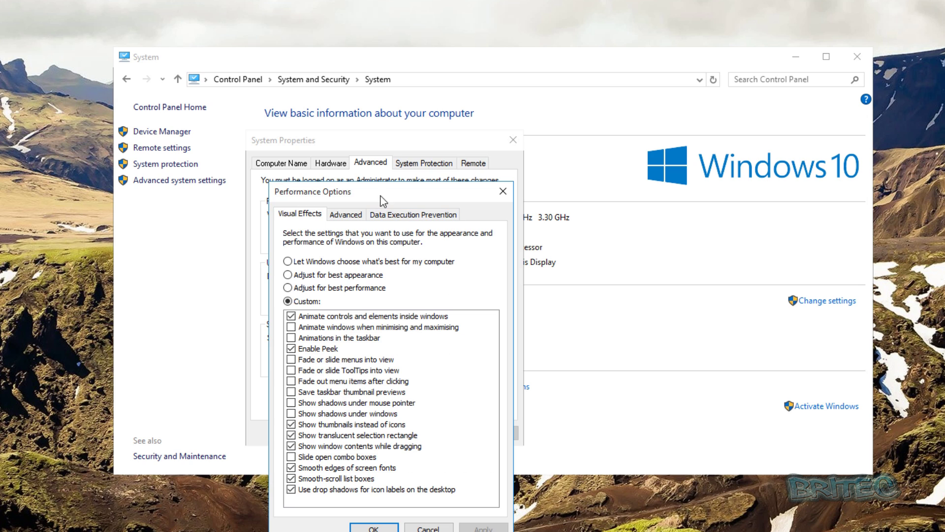
left_click_drag(381, 196, 375, 185)
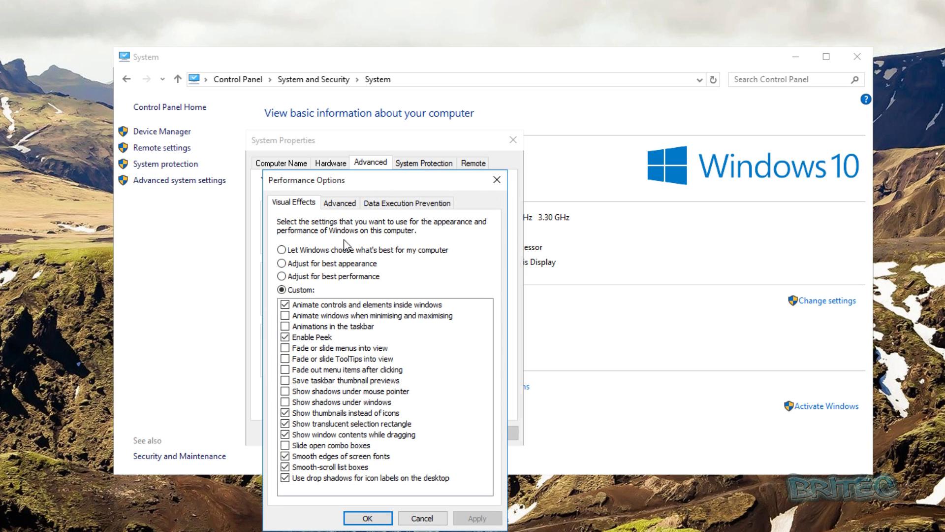
left_click(339, 203)
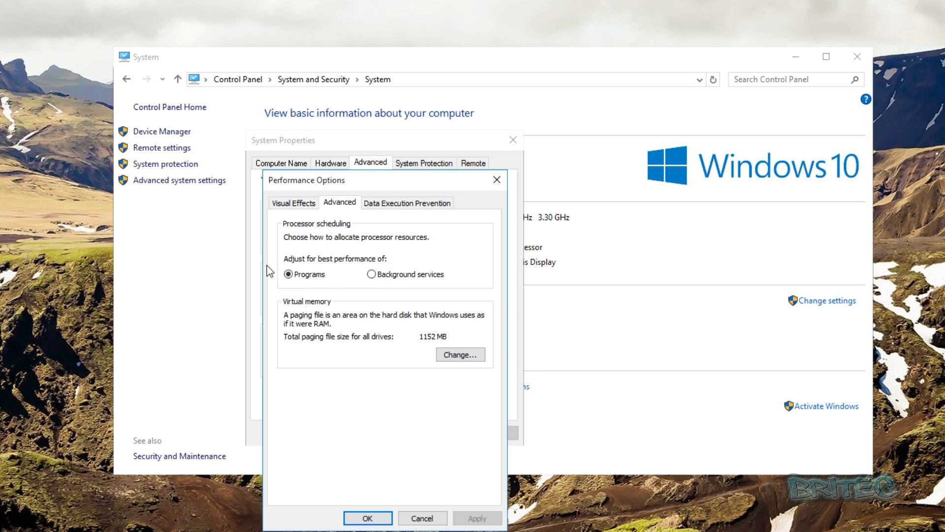
left_click(464, 356)
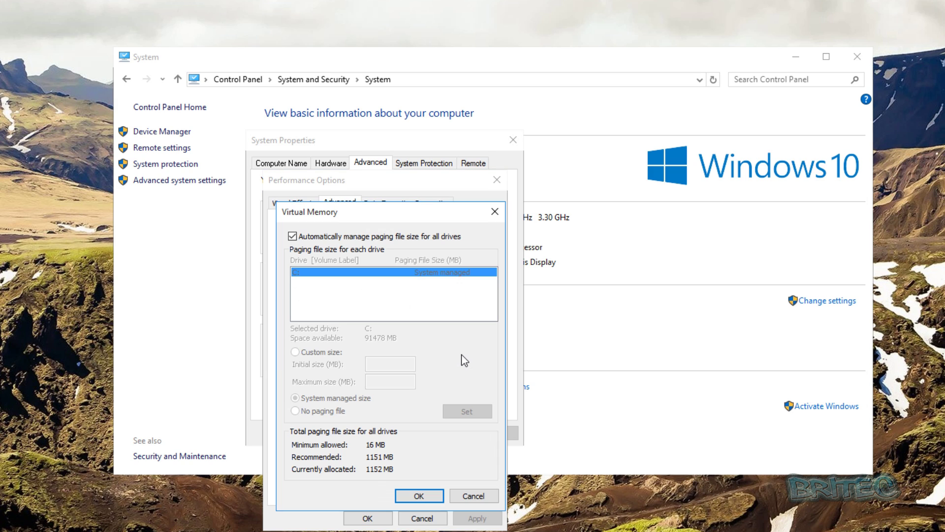
left_click_drag(385, 214, 379, 206)
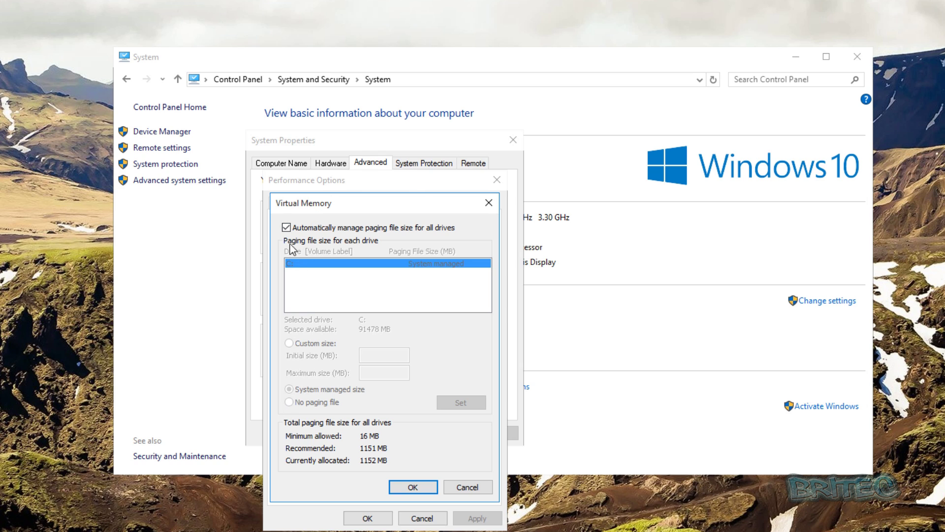
Turn off automatic paging file management for all drives and choose a custom size for drive C:
left_click(286, 227)
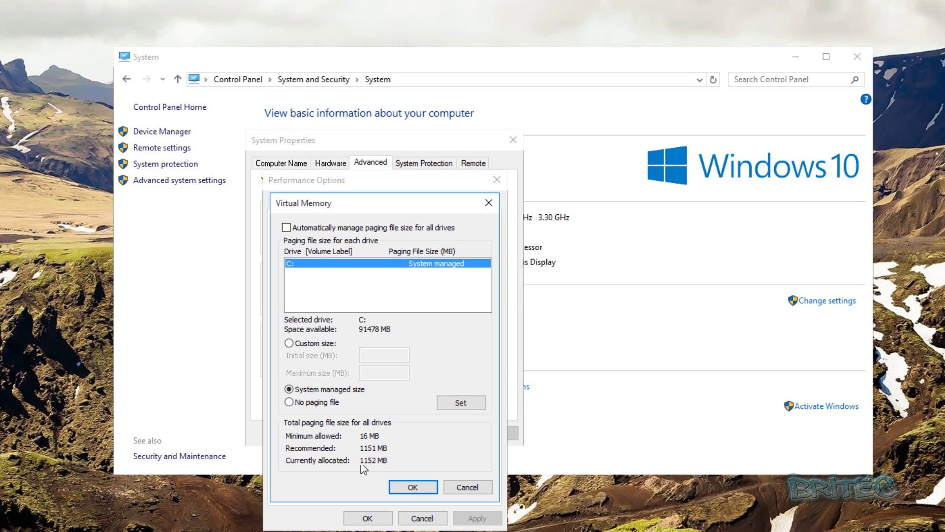
left_click(300, 403)
left_click(303, 389)
left_click(290, 343)
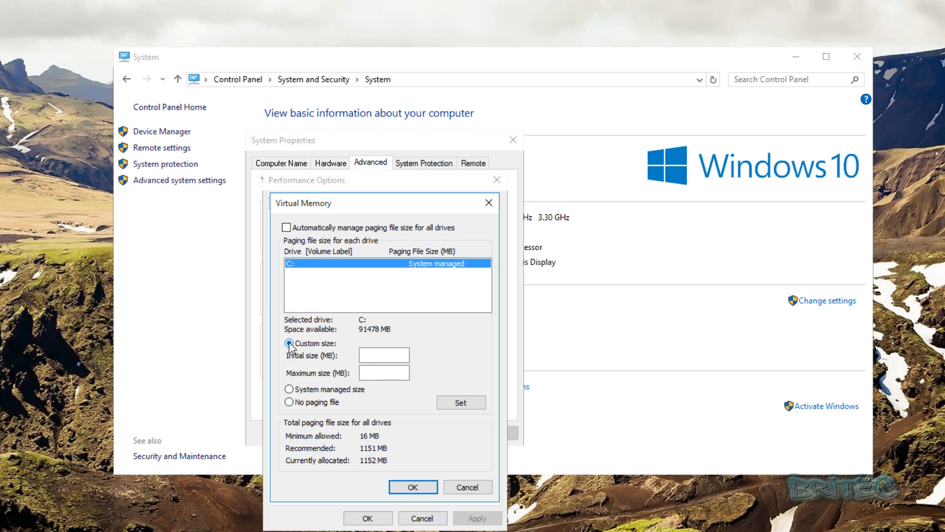
Set both the initial and maximum paging file size for drive C: to 1151 MB
left_click(380, 359)
type("11")
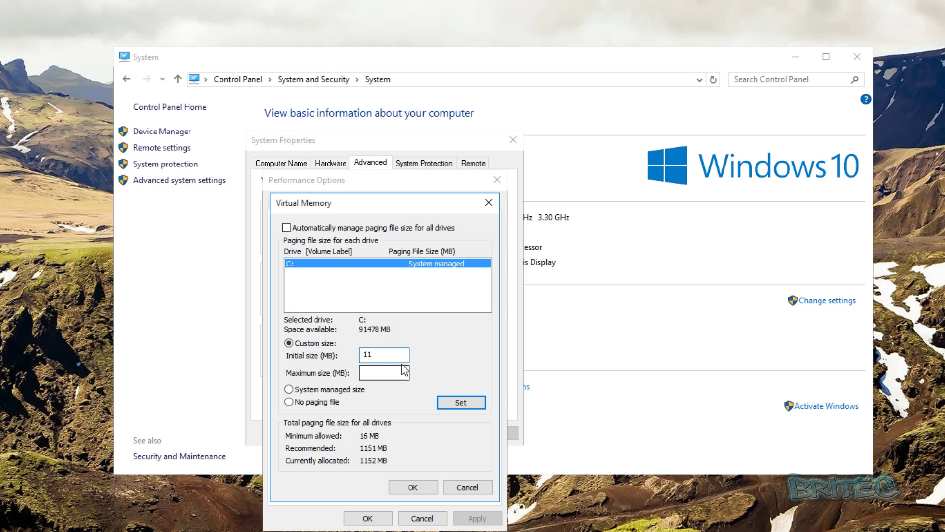
type("51")
left_click(371, 377)
type("115")
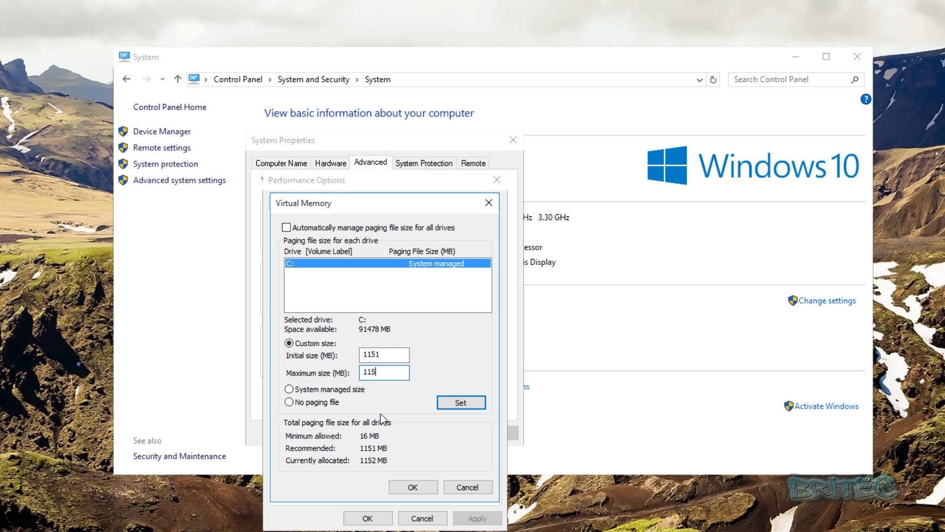
type("1")
left_click(453, 403)
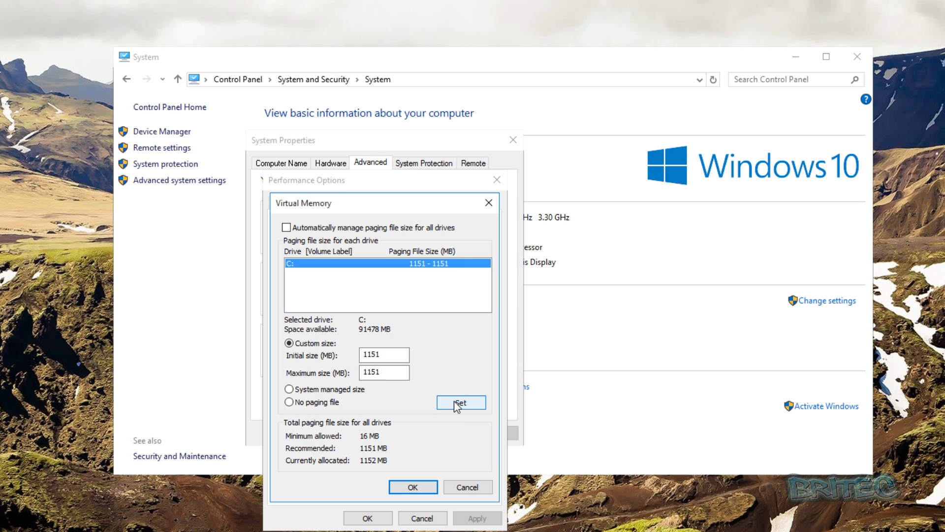
Accept the virtual memory change in all open dialogs, choose to restart later, and close the System window
left_click(412, 485)
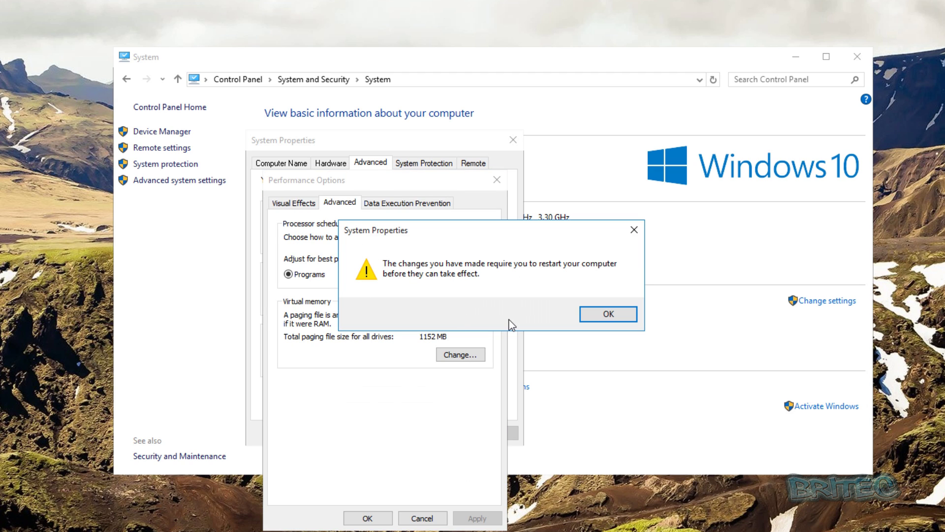
left_click(609, 314)
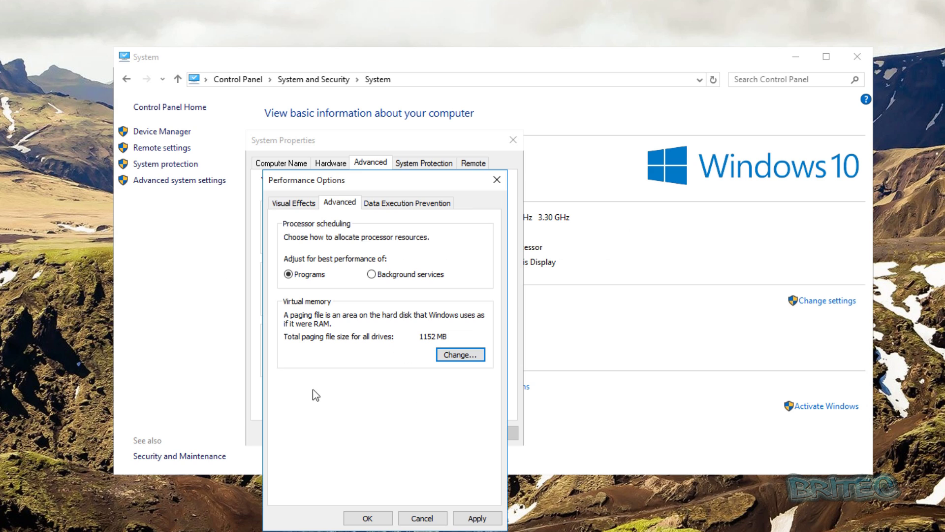
left_click(477, 518)
left_click(369, 521)
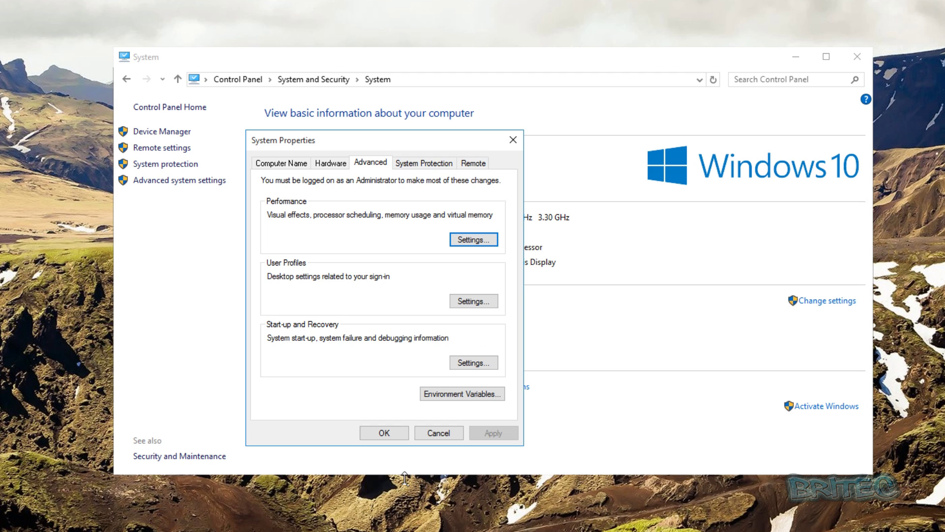
left_click(385, 436)
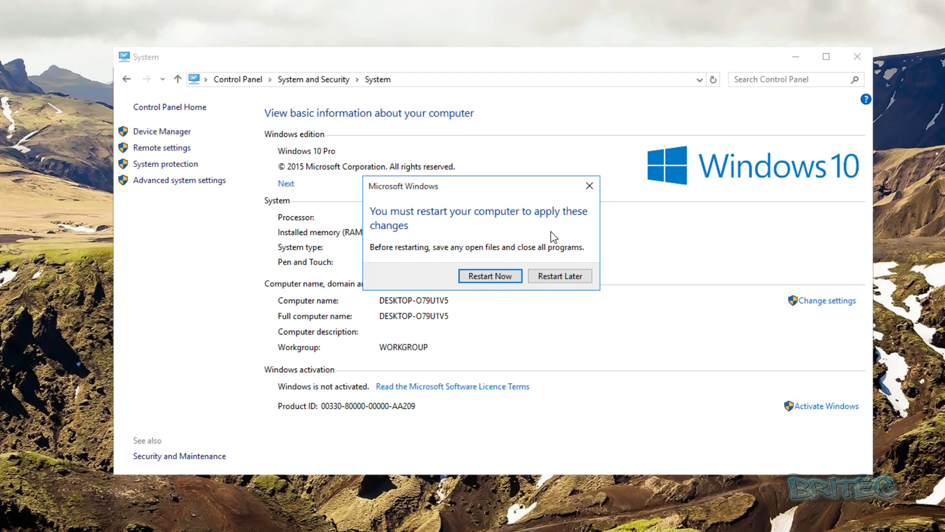
left_click(562, 282)
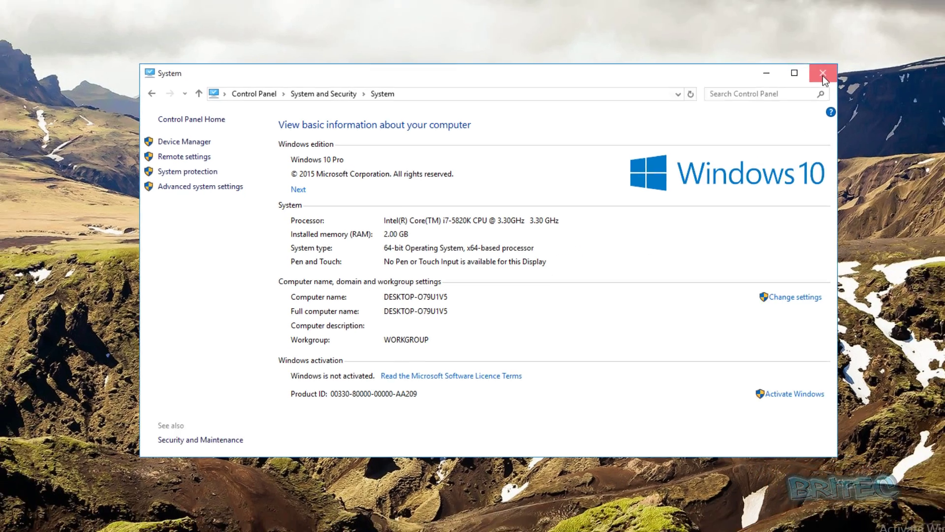
left_click(856, 62)
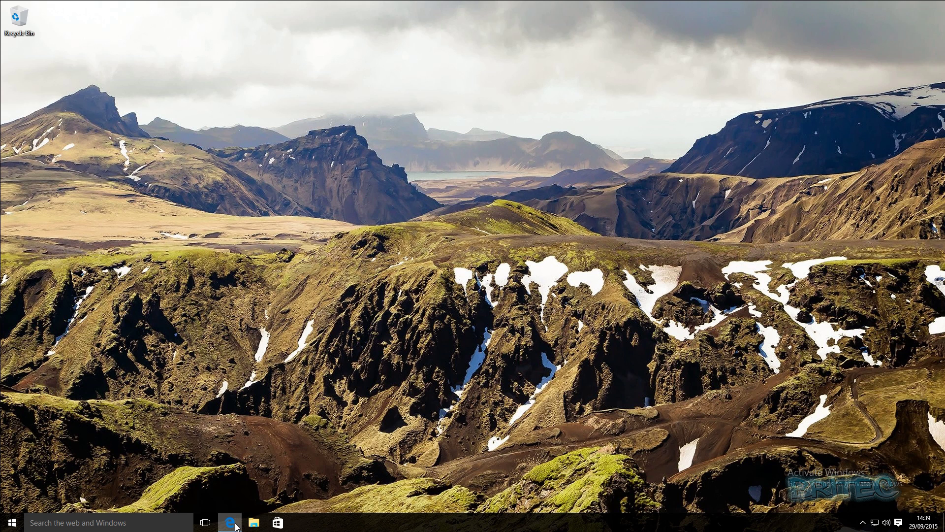
Switch to the CCleaner page in Microsoft Edge, look it over and close the browser
mouse_move(242, 529)
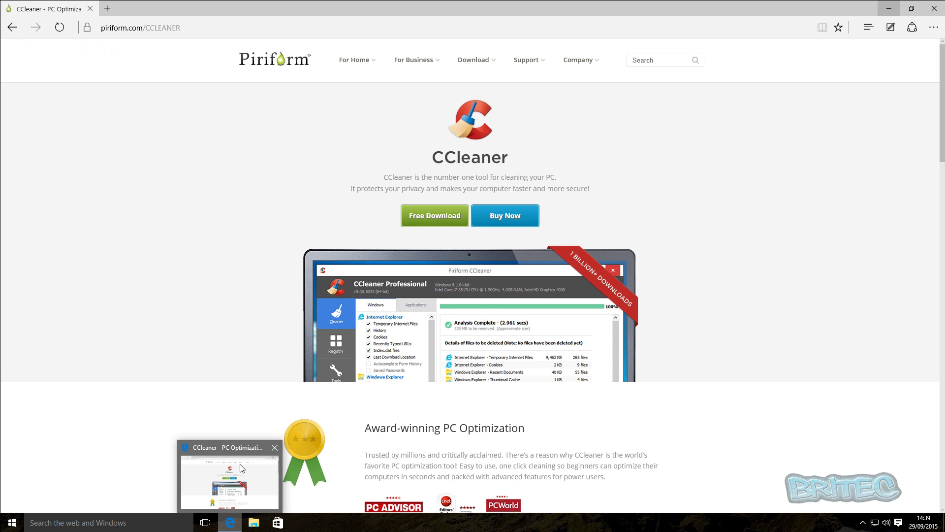
left_click(241, 468)
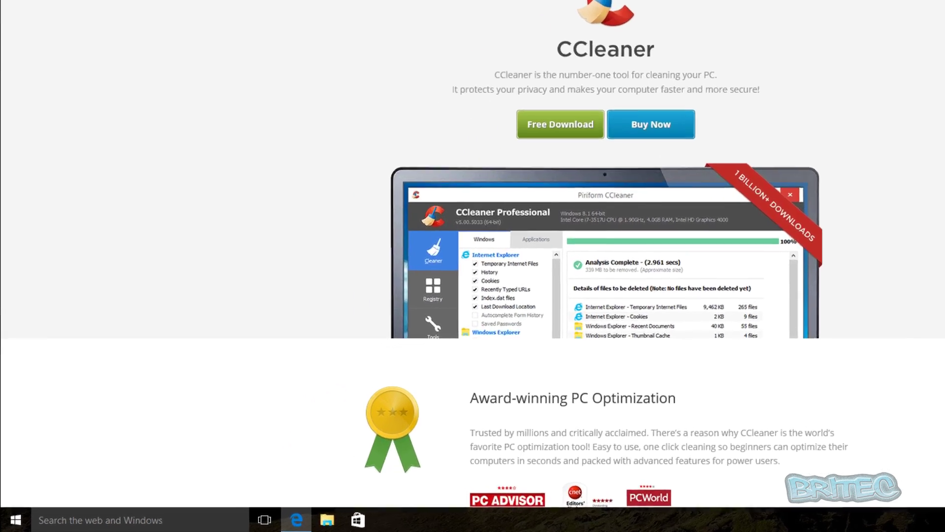
left_click(934, 8)
Search Windows for "disk", open Disk Clean-up and move its window to the middle of the screen
left_click(99, 517)
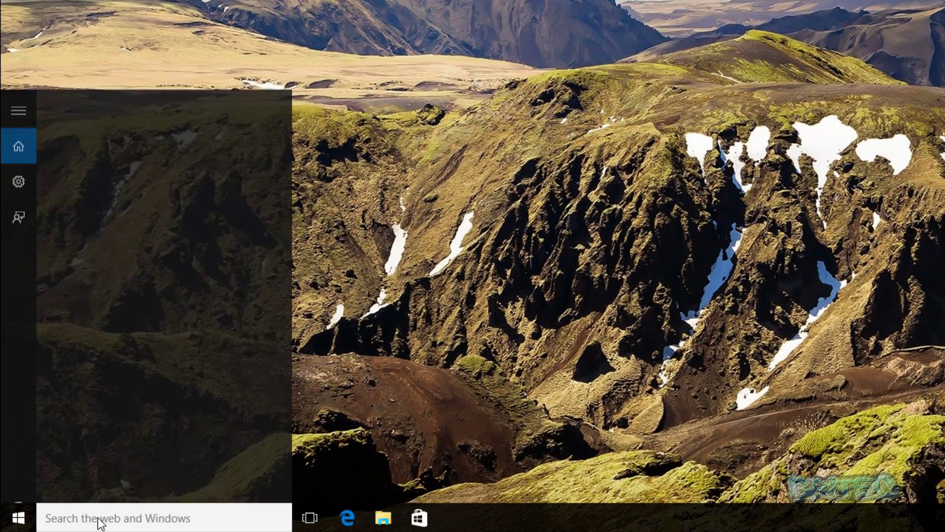
type("disk")
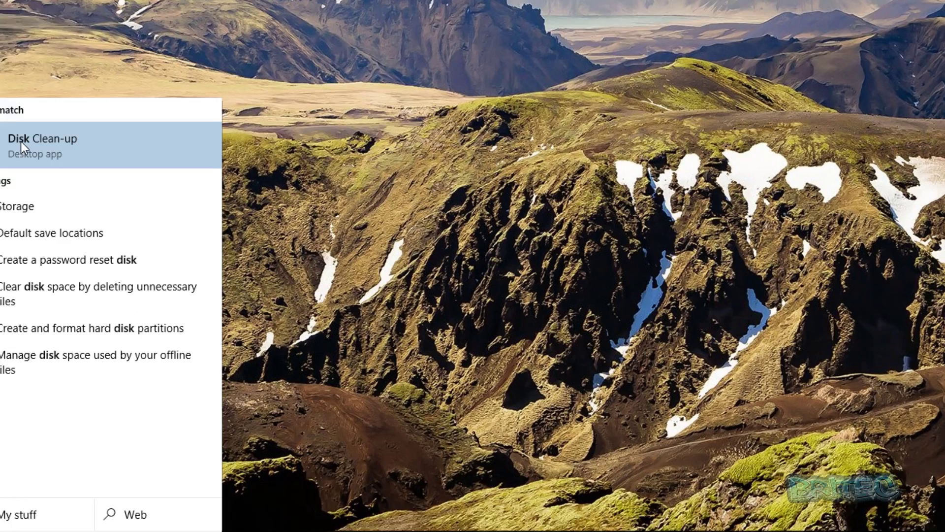
left_click(21, 141)
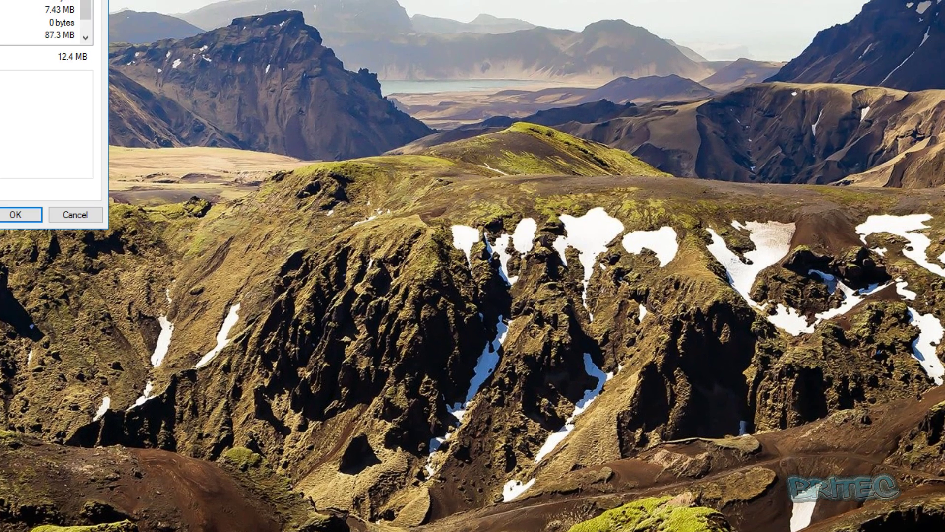
left_click_drag(54, 0, 527, 81)
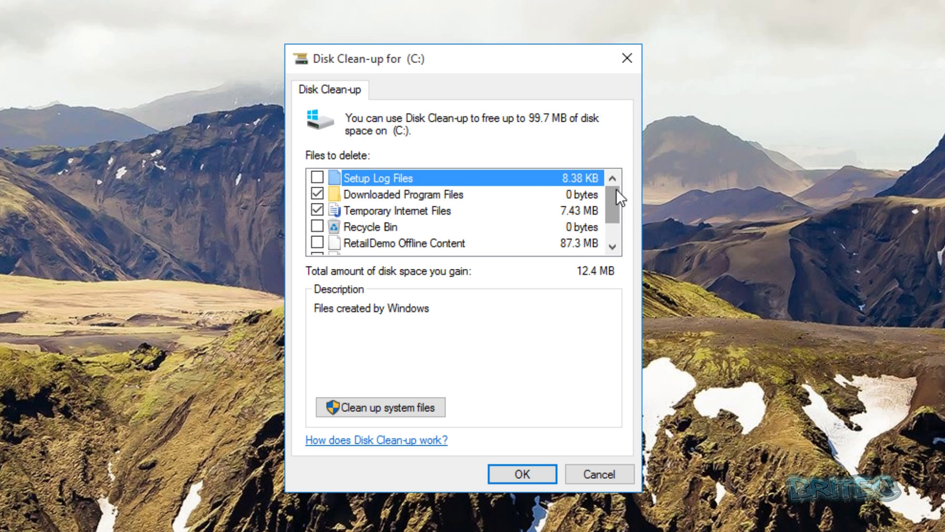
Look through the files to delete on drive C: and extend the clean-up scan to system files
left_click_drag(617, 189, 616, 229)
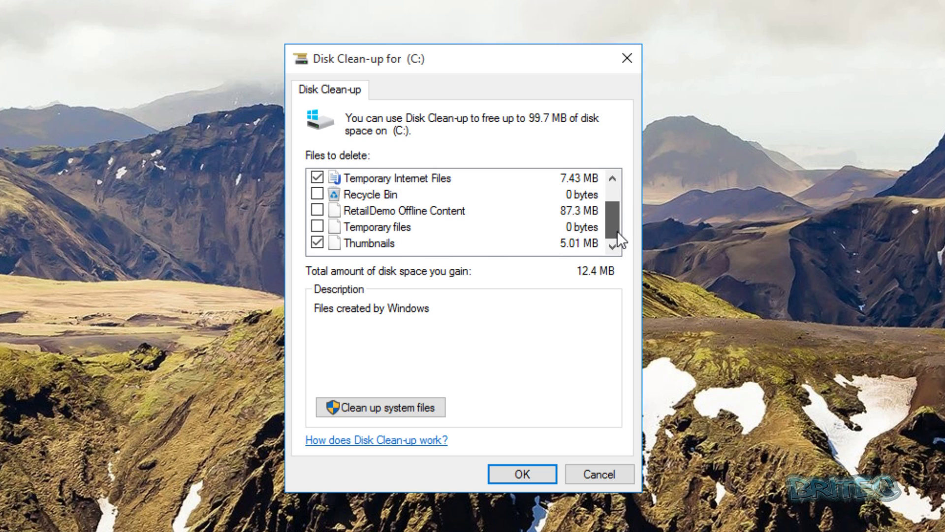
left_click_drag(617, 229, 628, 167)
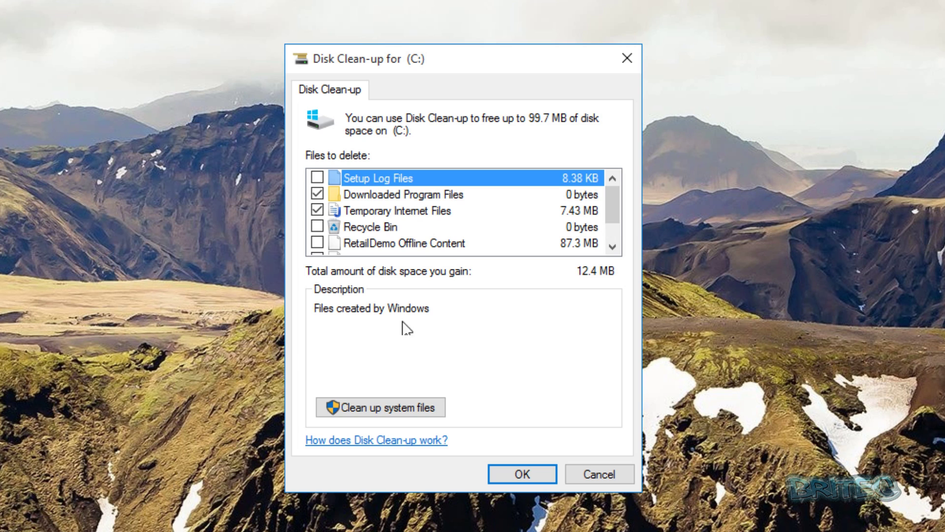
left_click(374, 408)
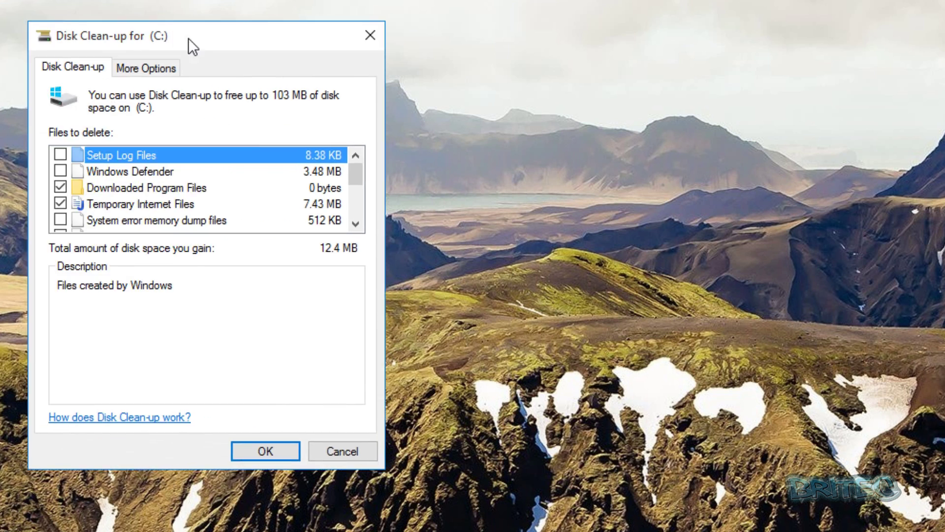
Review the additional clean-up options for programs and restore points, return to the file list and close Disk Clean-up
left_click_drag(191, 42, 367, 80)
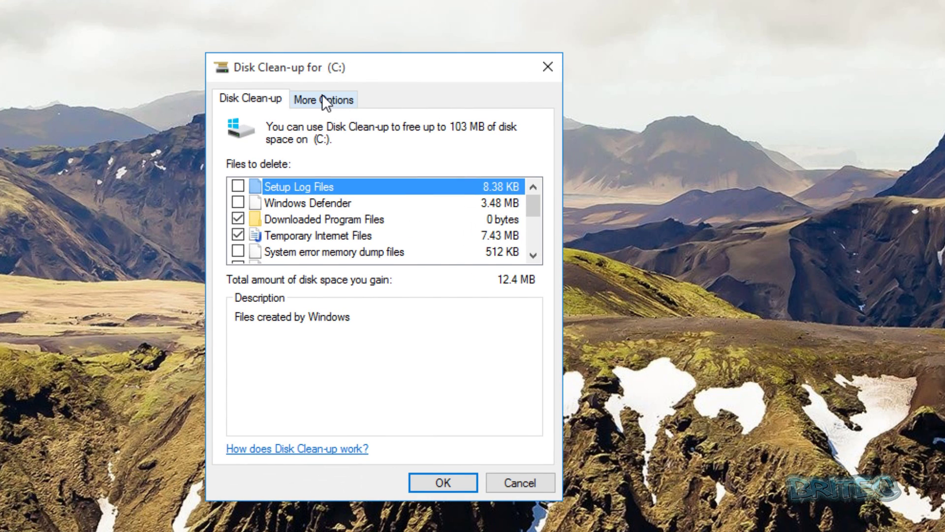
left_click(323, 97)
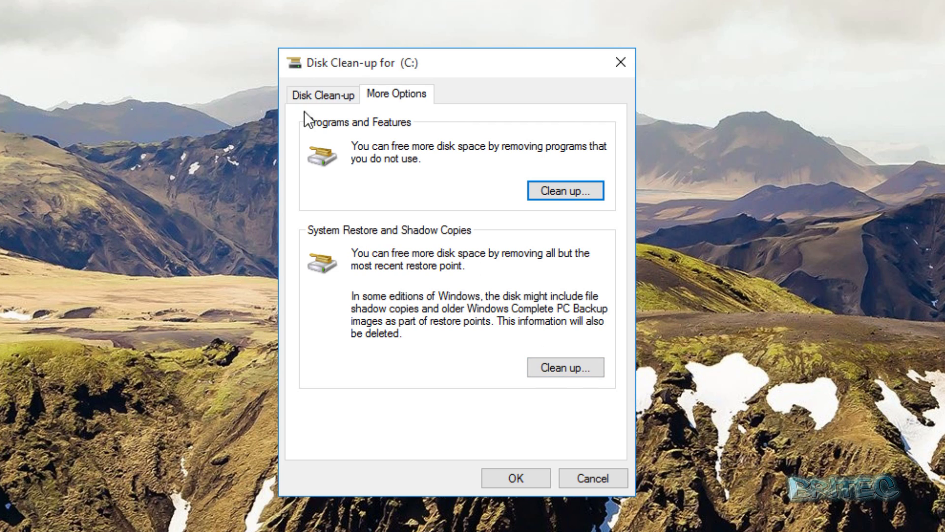
left_click(323, 95)
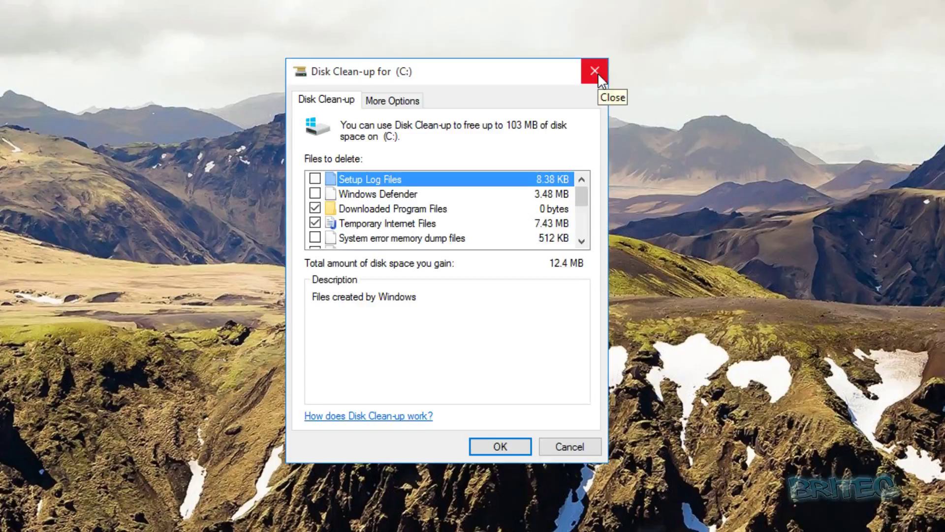
left_click(622, 63)
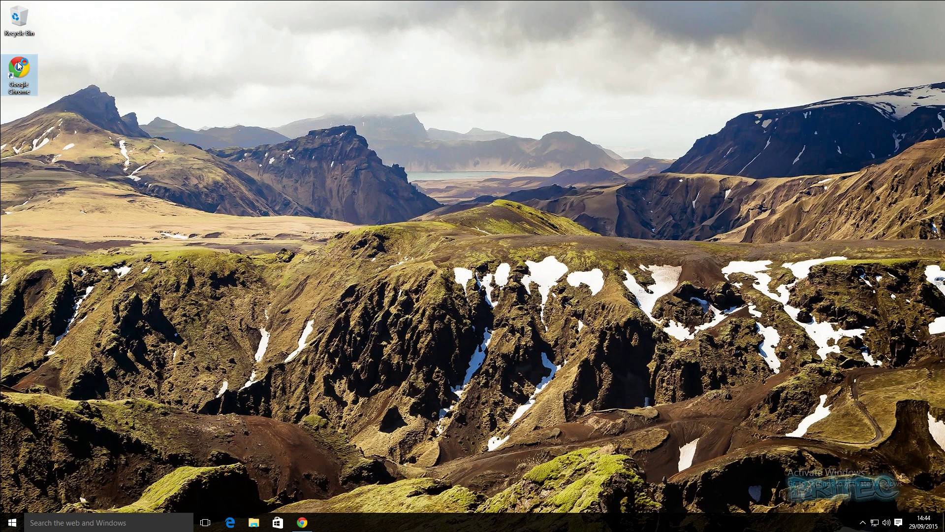
Open Google Chrome and close the default apps Settings window launched from it
double_click(18, 65)
left_click(200, 39)
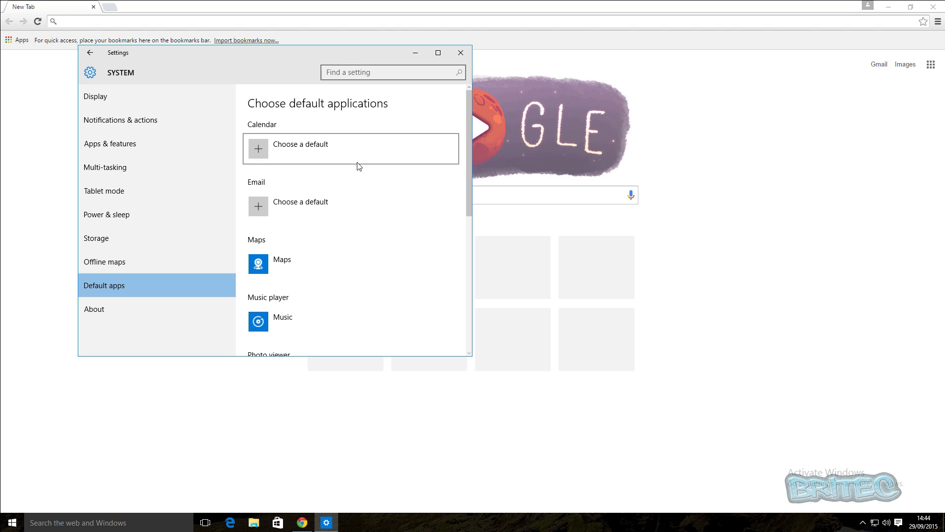
left_click(461, 52)
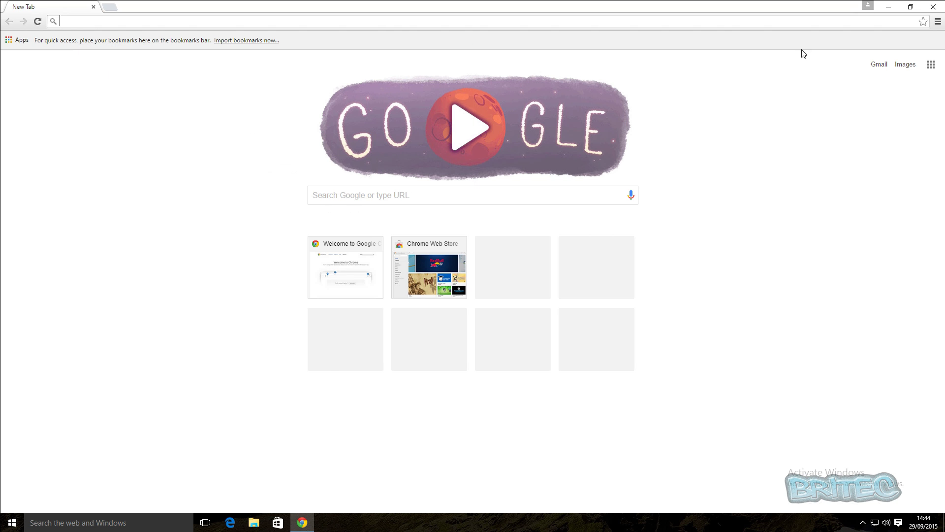
Open Chrome's Extensions page, review the installed extensions and close the browser
left_click(938, 22)
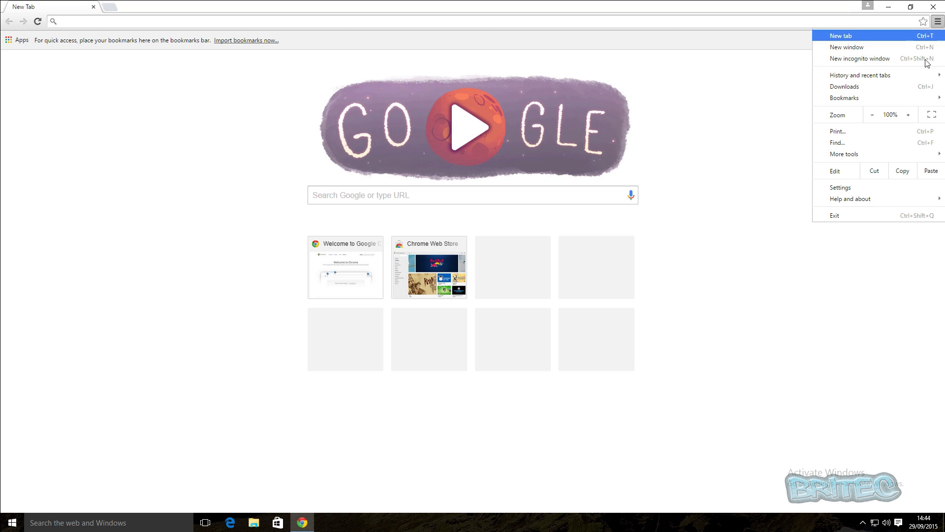
mouse_move(903, 154)
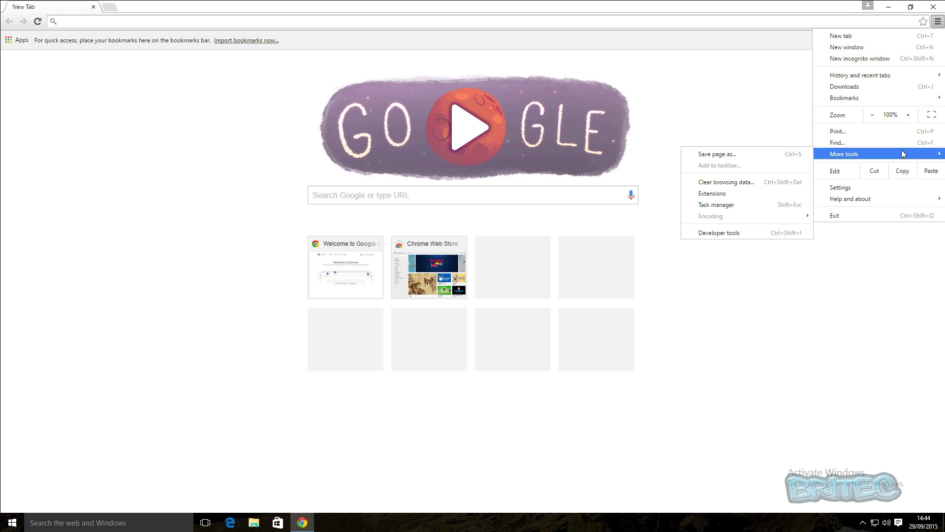
left_click(713, 194)
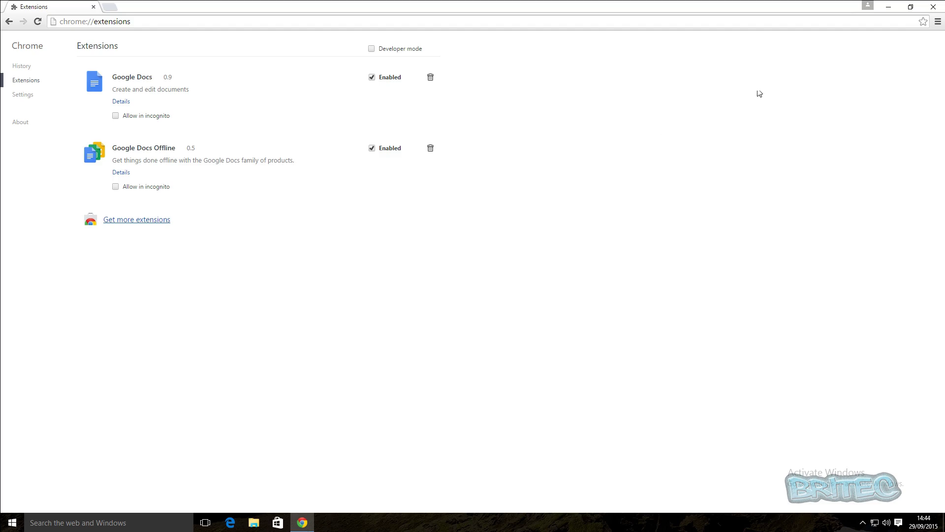
left_click(933, 6)
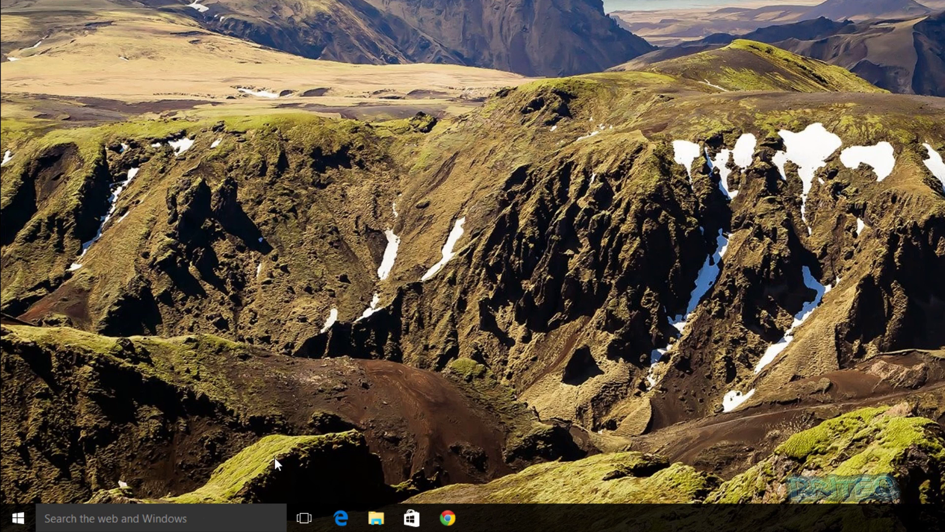
Open This PC in File Explorer, show the properties of Local Disk (C:) and move the dialog fully into view
right_click(30, 517)
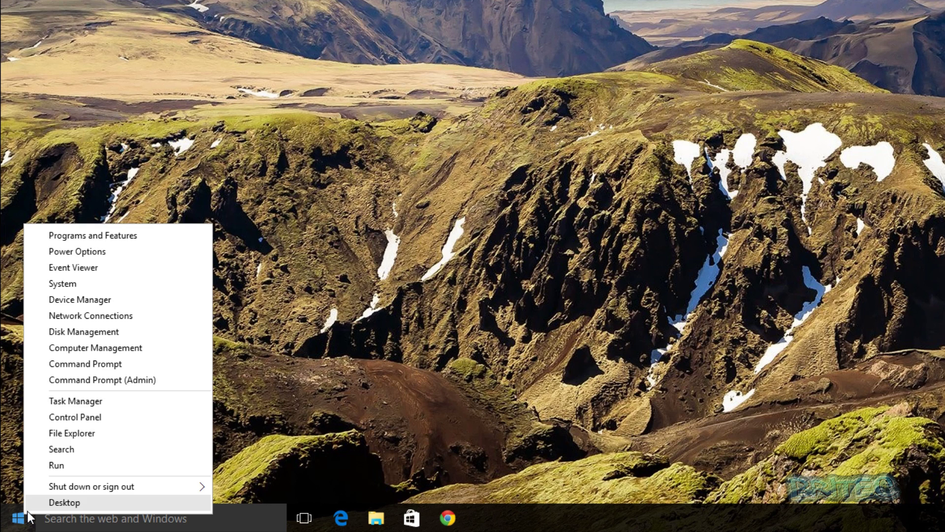
left_click(73, 436)
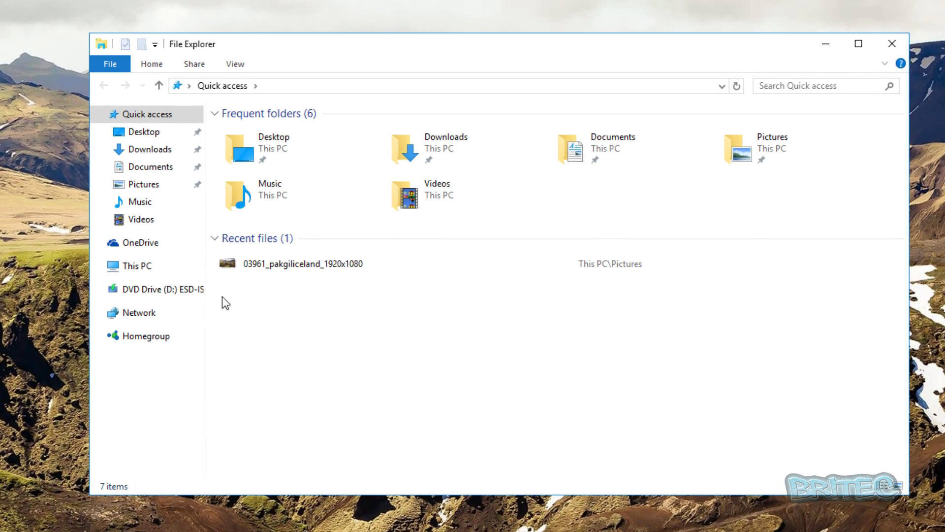
left_click(138, 265)
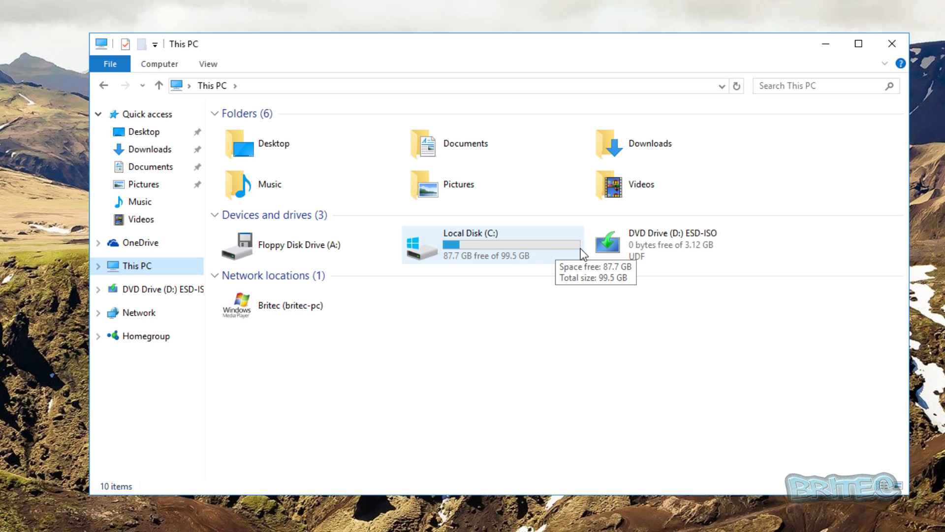
right_click(507, 249)
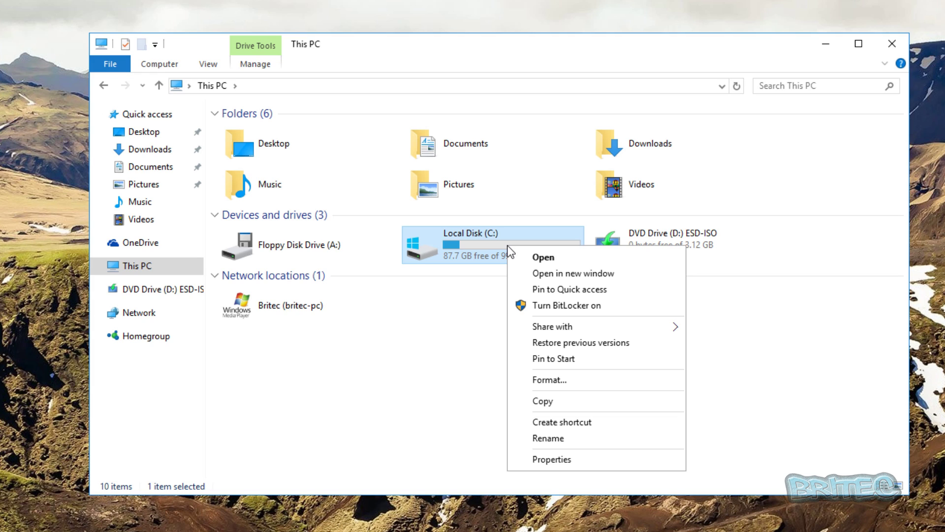
left_click(552, 459)
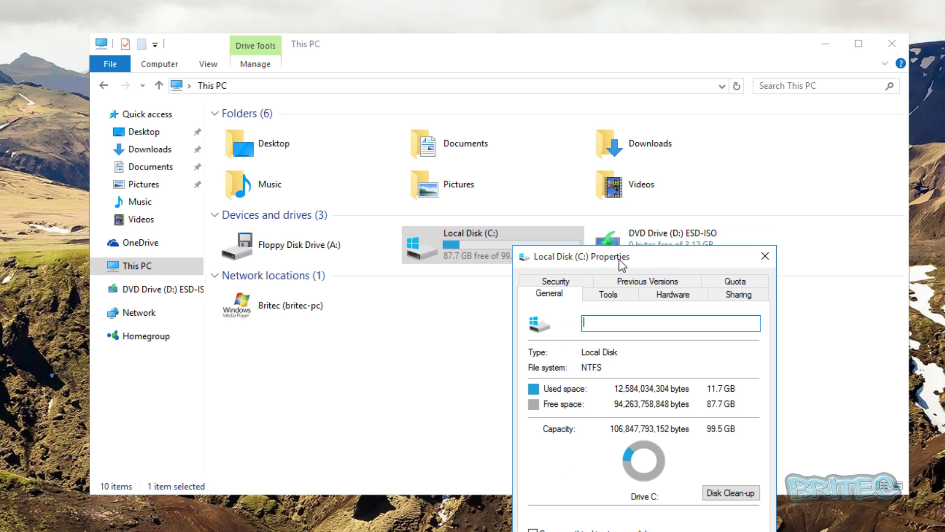
left_click_drag(622, 264, 496, 136)
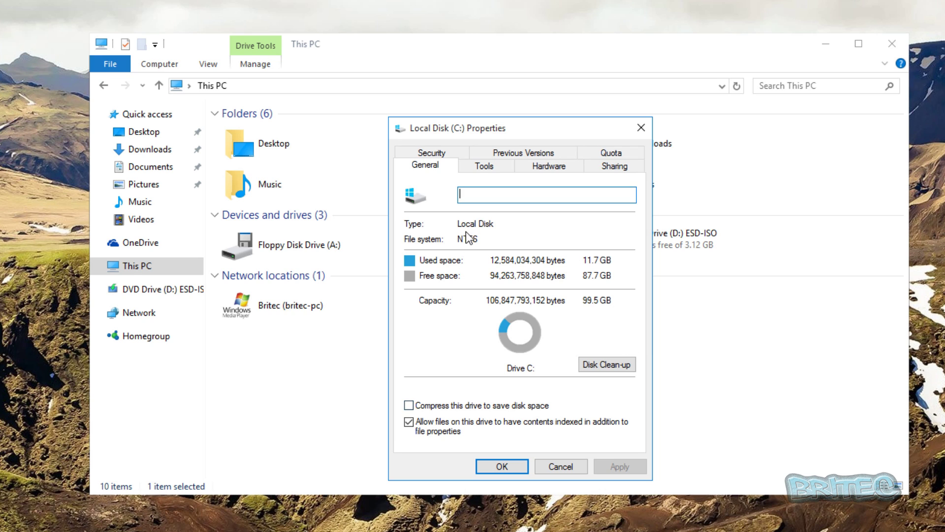
Open Optimise Drives from the C: drive's tools, check the drives' fragmentation status and close all the open windows
left_click(489, 169)
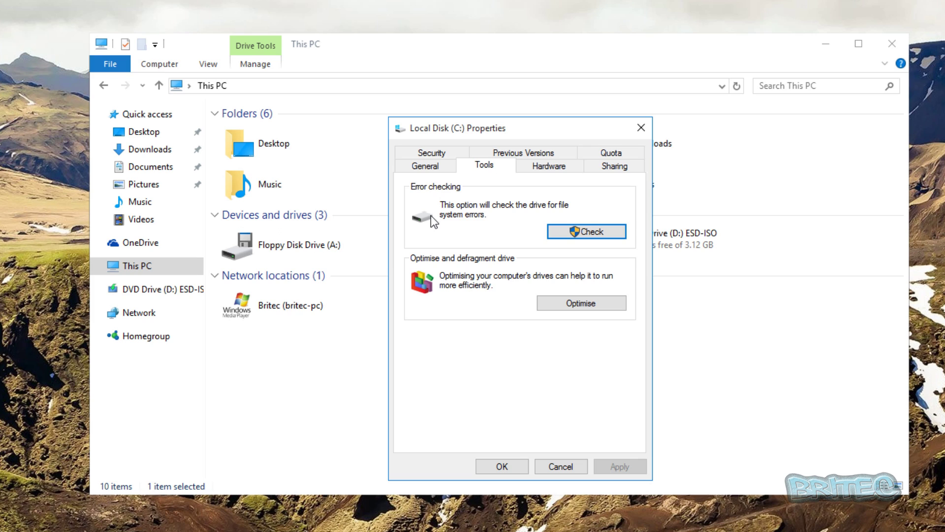
left_click(590, 305)
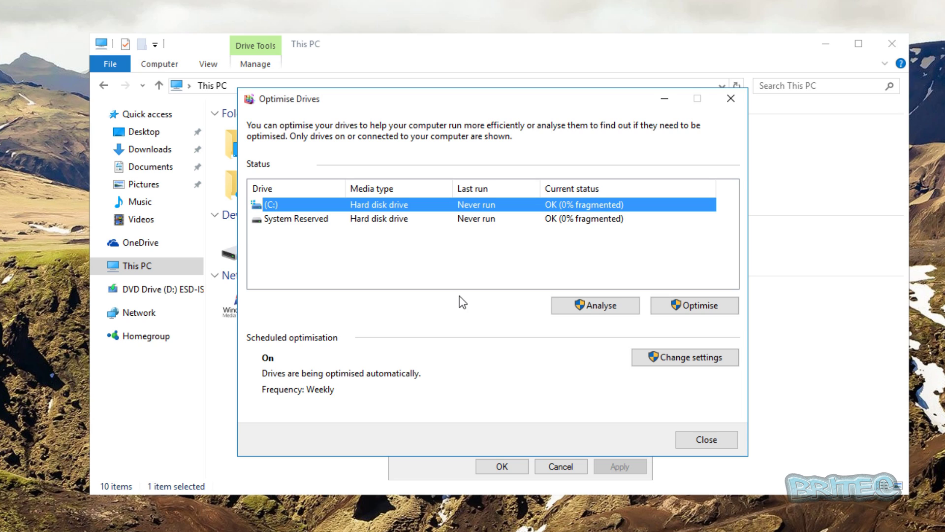
left_click(731, 99)
left_click(641, 129)
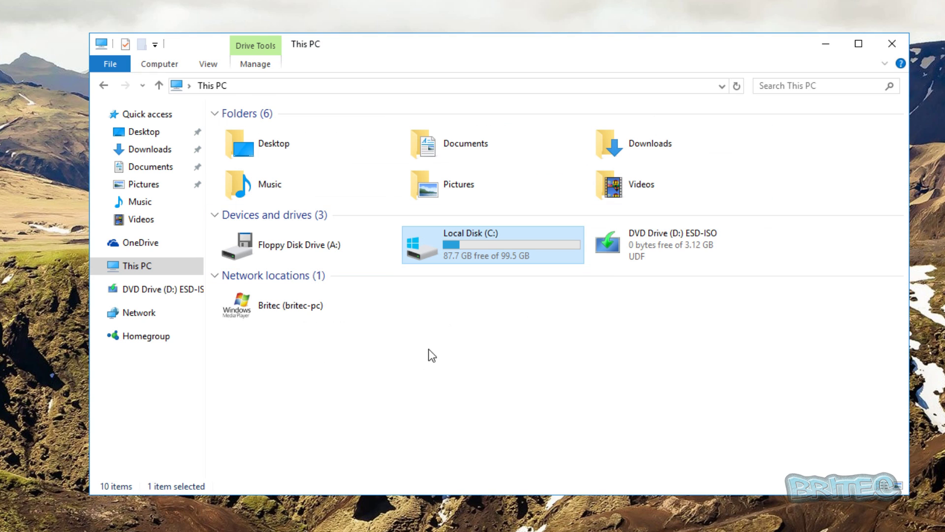
left_click(589, 353)
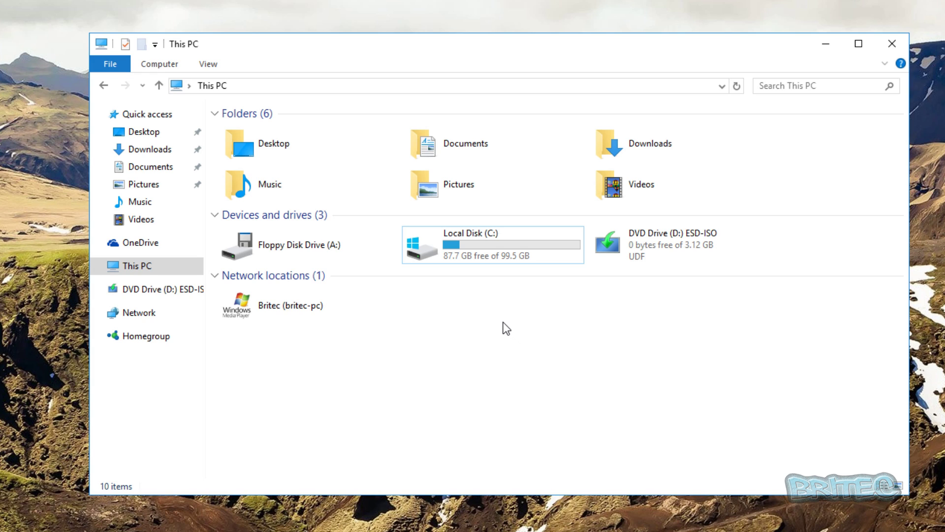
left_click(893, 43)
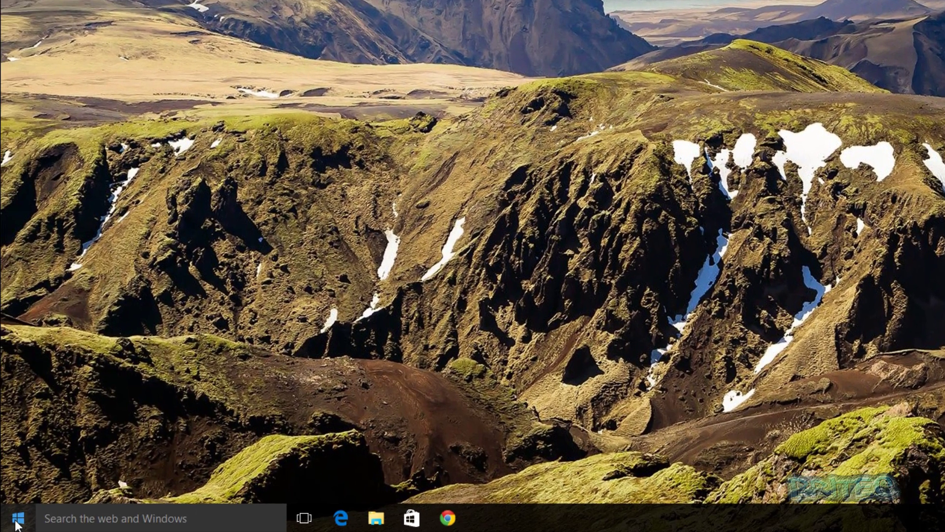
Open the list of installed programs in Control Panel, review it for unneeded software and close the window
right_click(16, 522)
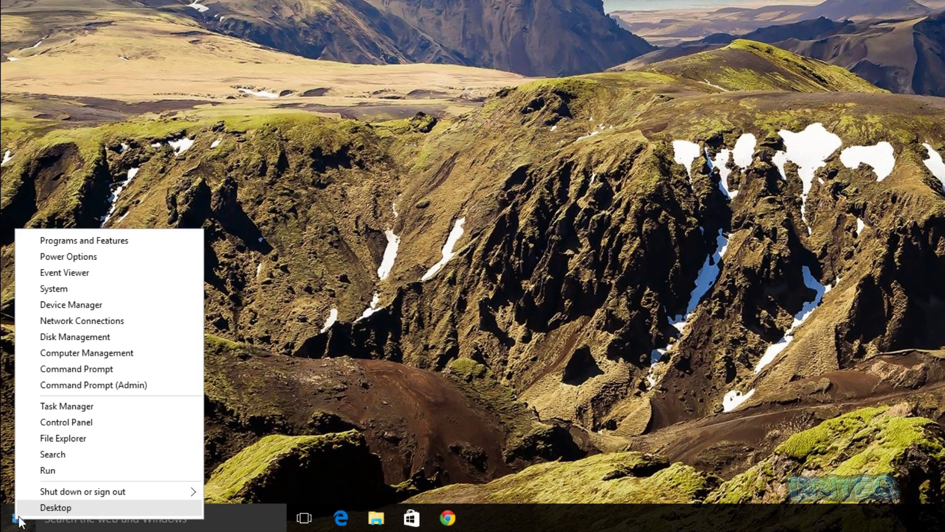
left_click(95, 423)
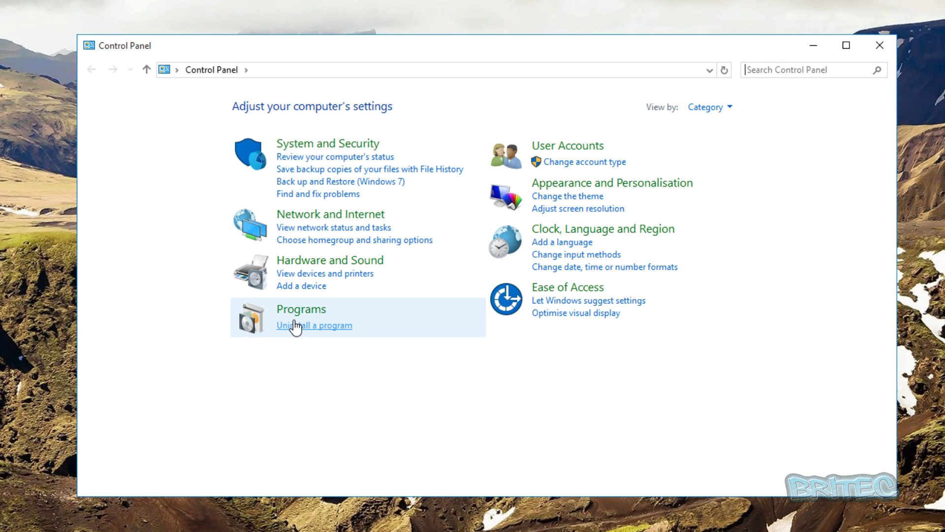
left_click(295, 326)
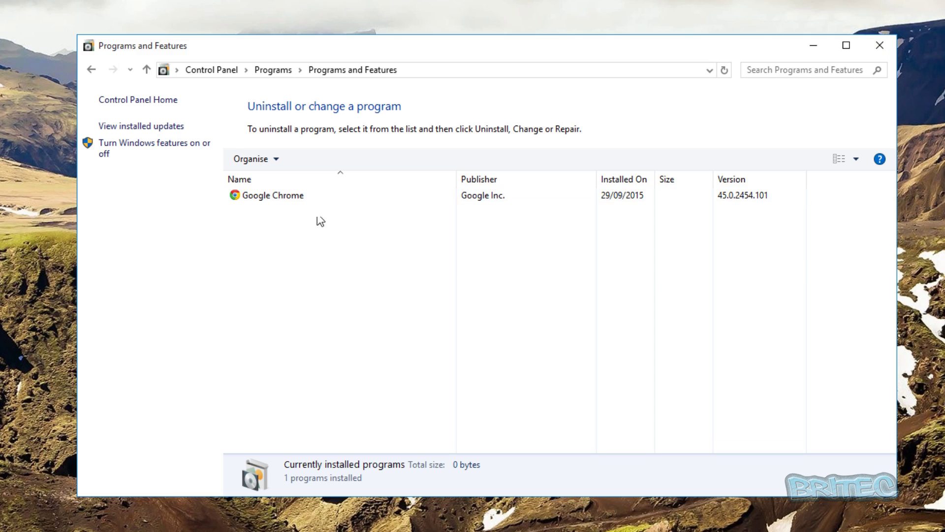
left_click(879, 46)
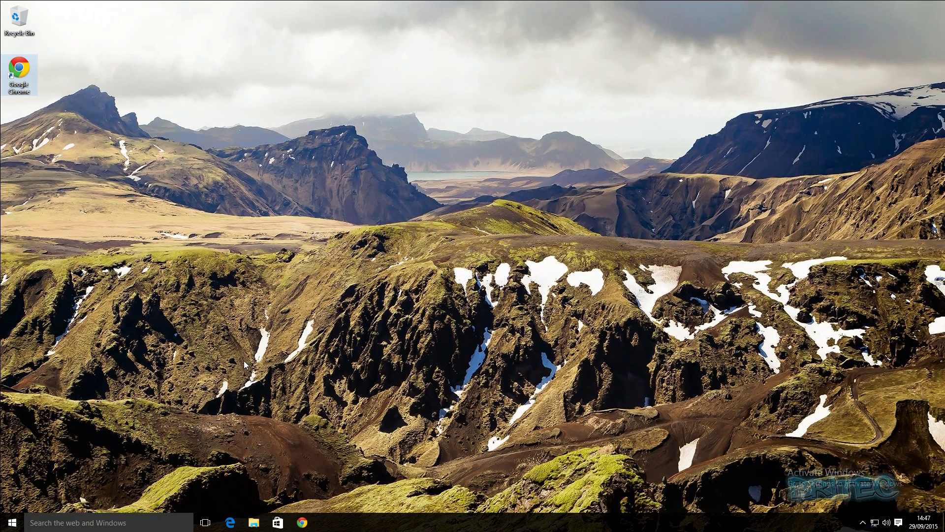